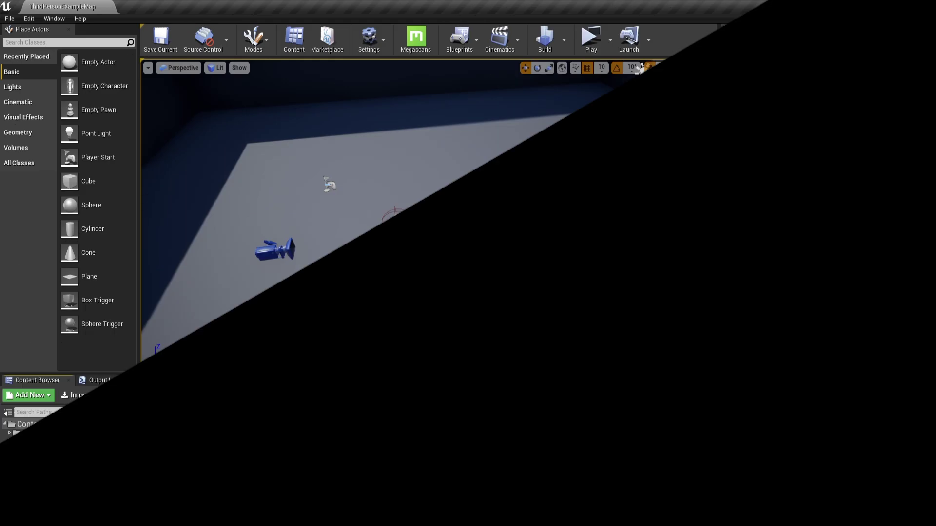
Add a User Interface > Widget Blueprint asset and keep its default name 'Widget'.
right_click(308, 433)
mouse_move(370, 427)
left_click(480, 491)
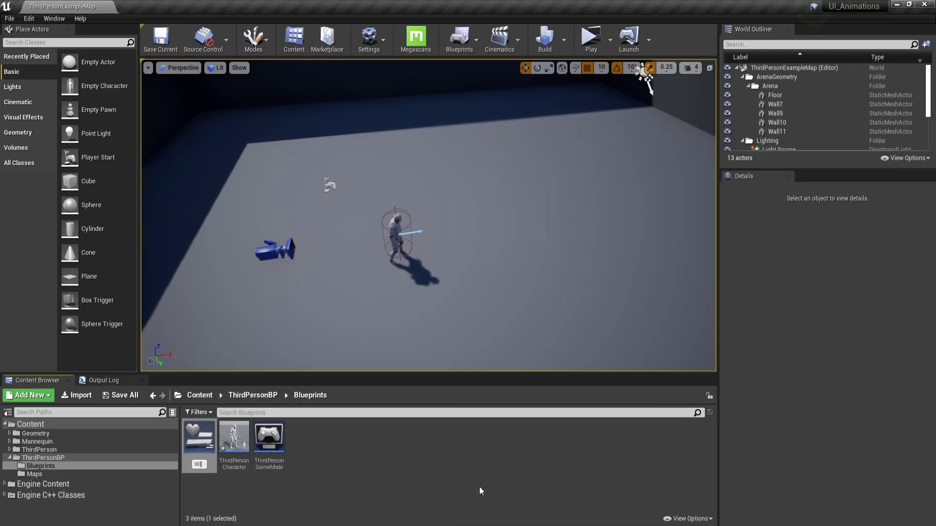
key("Return")
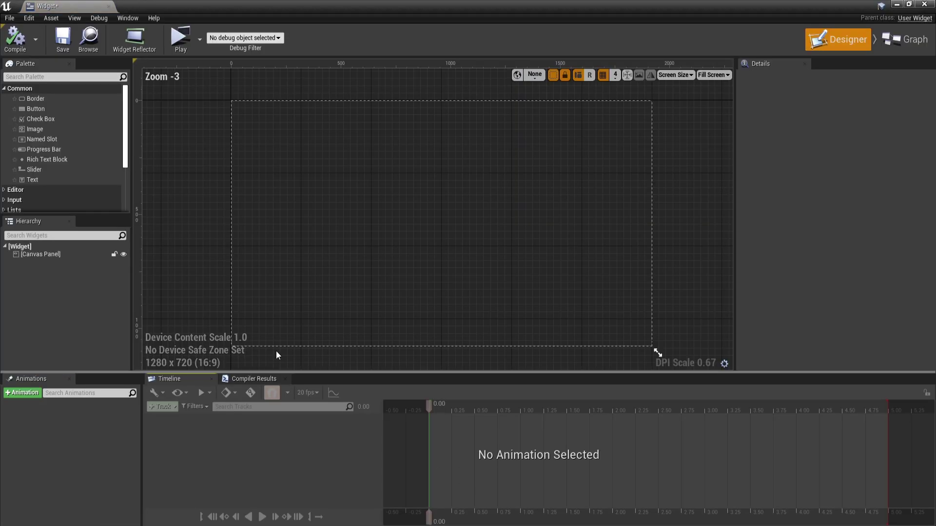
Add an Image widget (Image_80) and set its size to 250×250.
left_click(65, 77)
type("image")
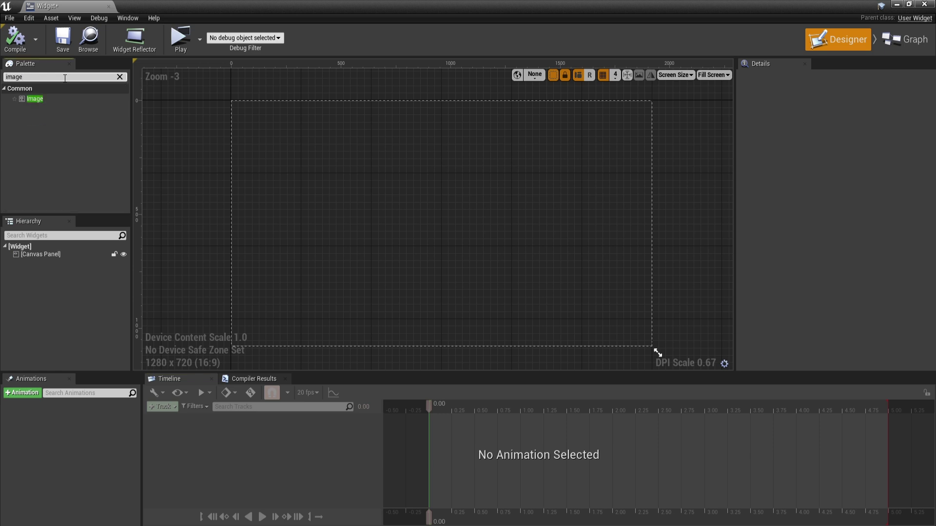
left_click(39, 262)
left_click(828, 159)
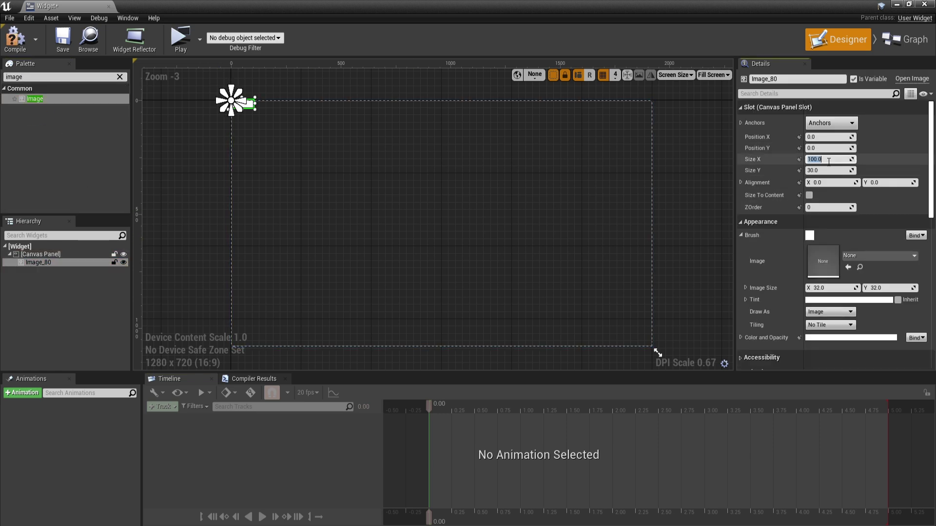
left_click(175, 307)
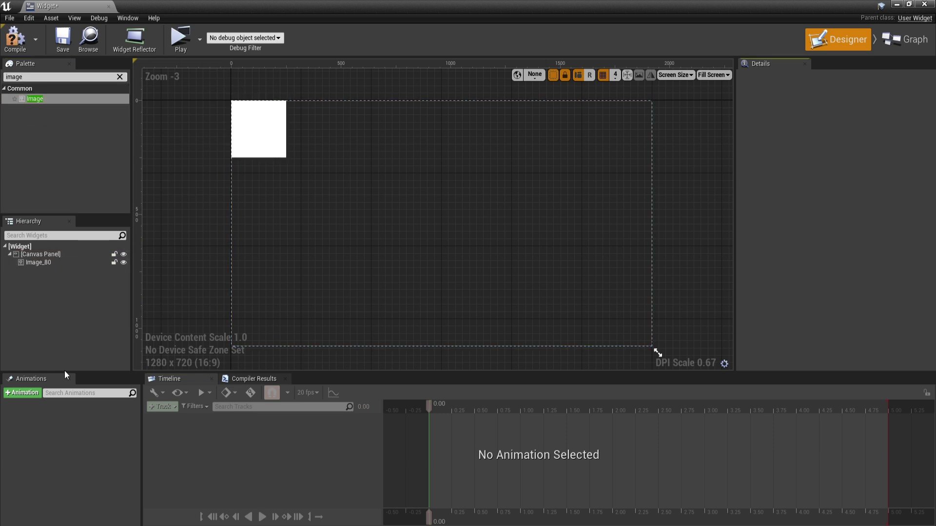
Create an animation named 'Animation' with a track for Image_80.
type("Animation")
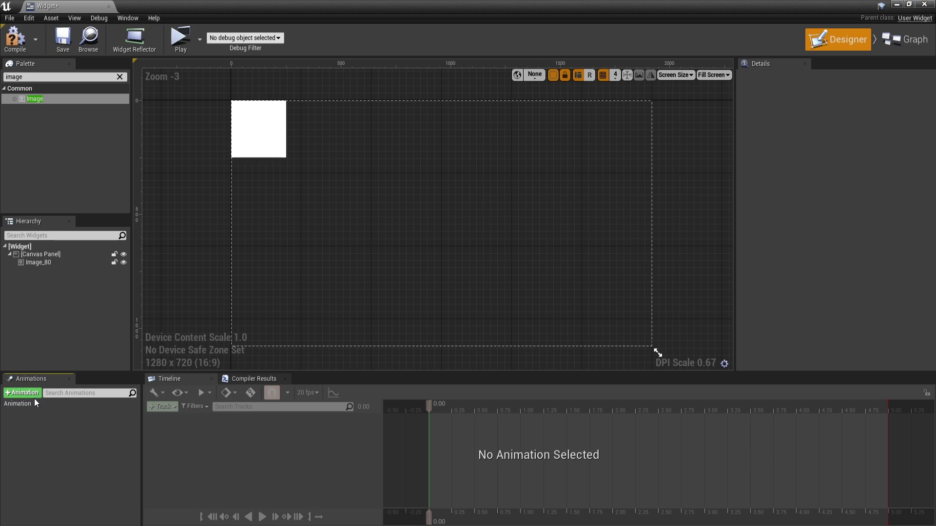
key("Return")
left_click(31, 262)
left_click(162, 407)
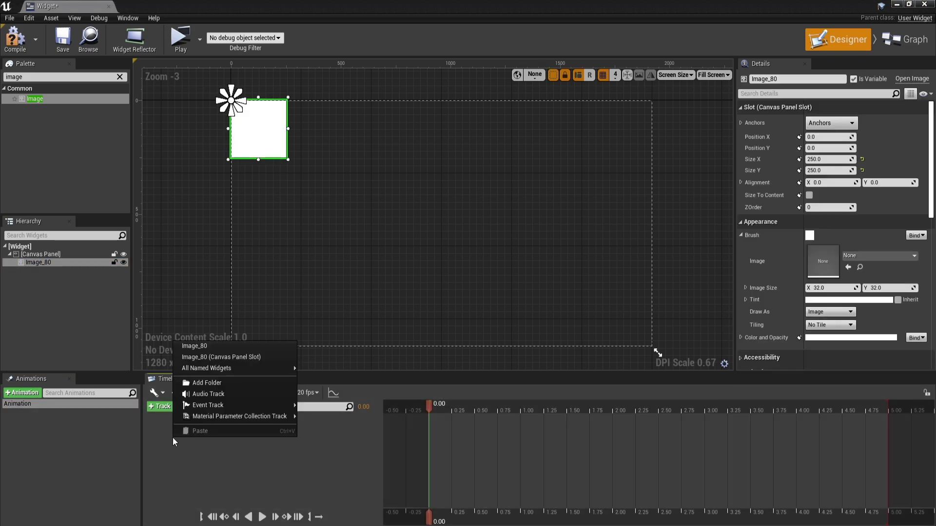
left_click(191, 350)
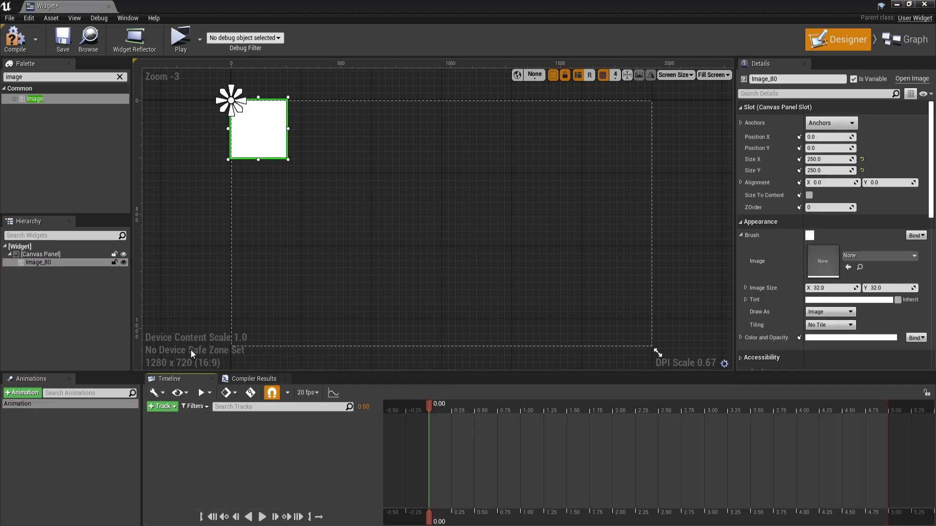
Add a canvas slot track for Image_80, then delete the CanvasPanelSlot_0 track.
right_click(218, 455)
left_click(239, 374)
left_click(355, 436)
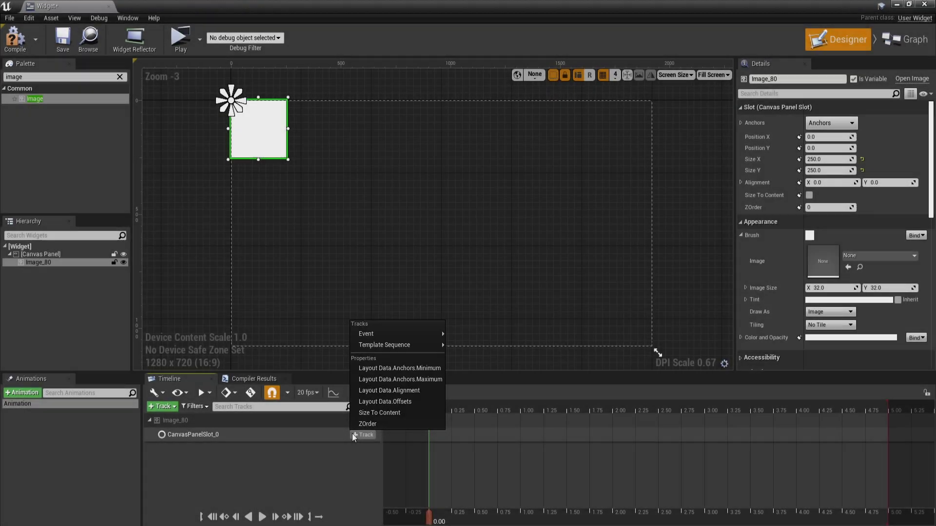
left_click(257, 438)
key("Delete")
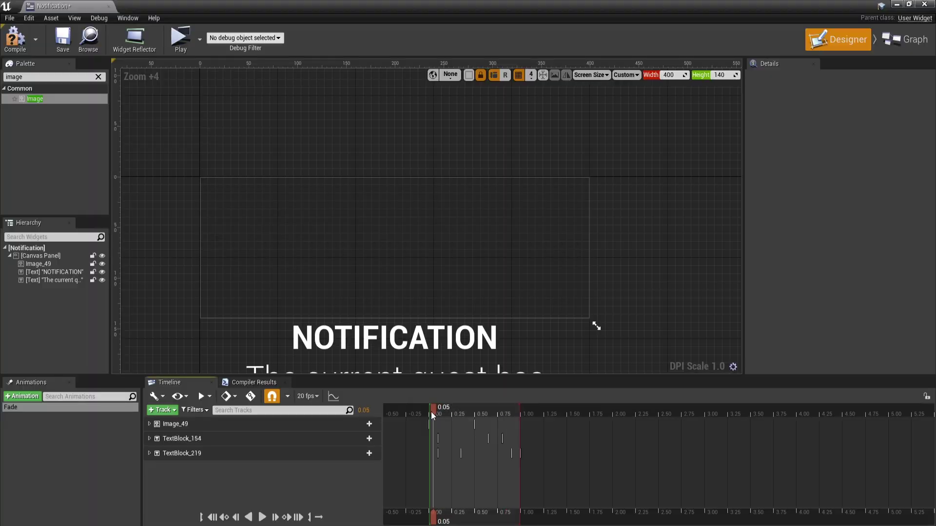
Rewind the Fade animation to 0.00 and play its preview.
left_click_drag(431, 412, 428, 412)
left_click(544, 76)
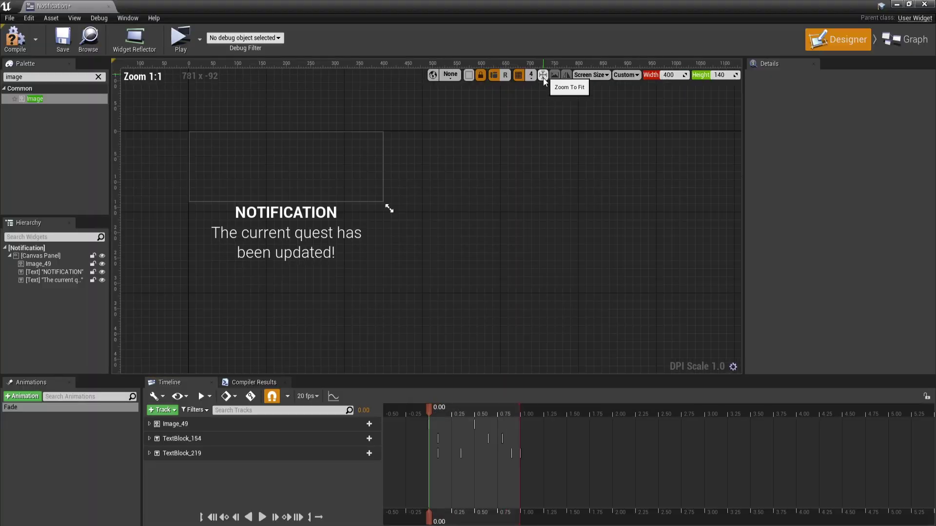
left_click(429, 411)
key("space")
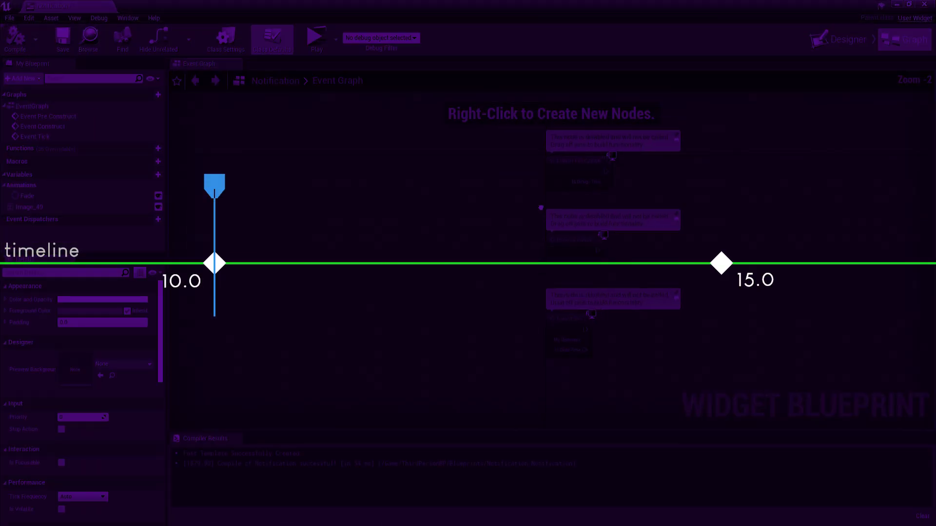
Delete the default event nodes from the event graph.
right_click_drag(540, 208, 404, 229)
scroll(405, 229, "up", 2)
left_click_drag(363, 141, 480, 420)
key("Delete")
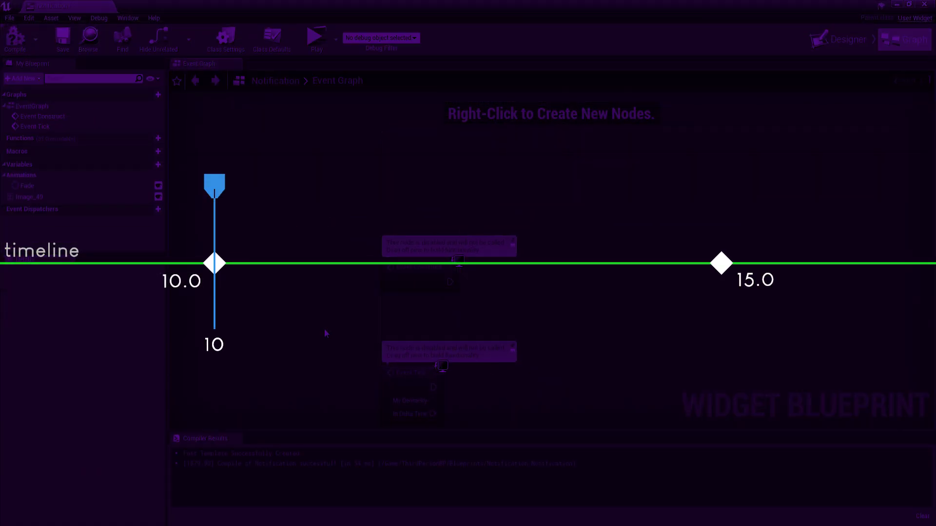
Add a custom event named 'Play anim'.
right_click(399, 277)
type("custom")
key("Return")
type("Play anim")
key("Return")
Wire a Play Animation node after 'Play anim' and connect the Fade variable to it.
left_click_drag(456, 306, 491, 301)
type("play anim")
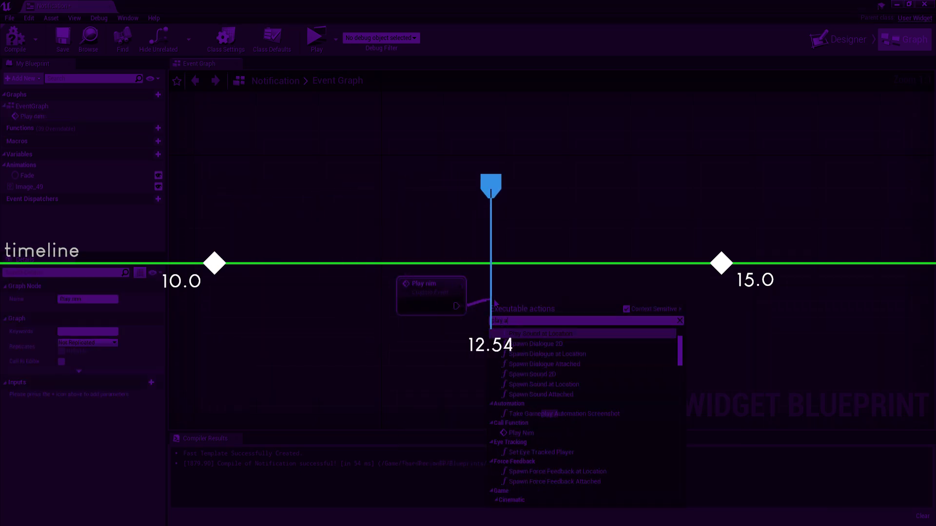
key("Return")
left_click(424, 284)
left_click(357, 246)
right_click_drag(357, 246, 338, 183)
left_click_drag(512, 244, 512, 220)
left_click_drag(28, 176, 359, 268)
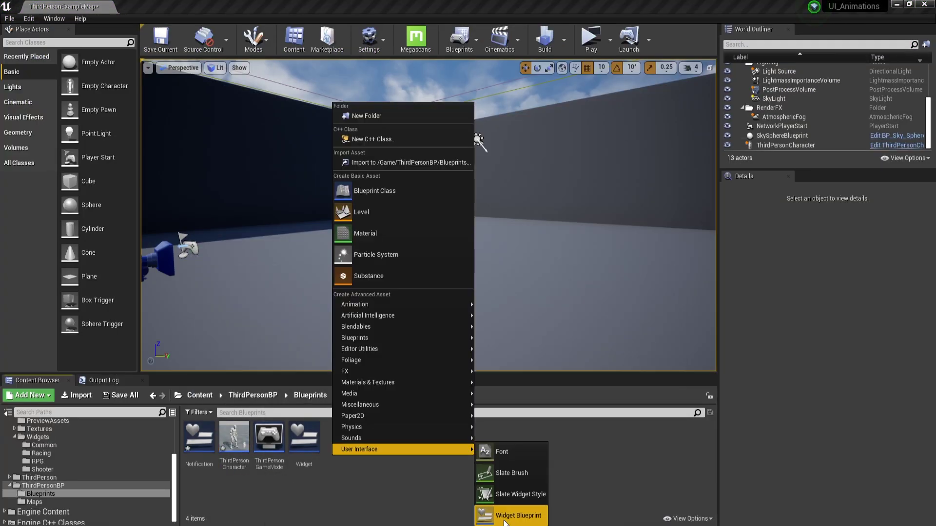
Create a new widget blueprint and place the Notification user widget on its canvas.
left_click(504, 520)
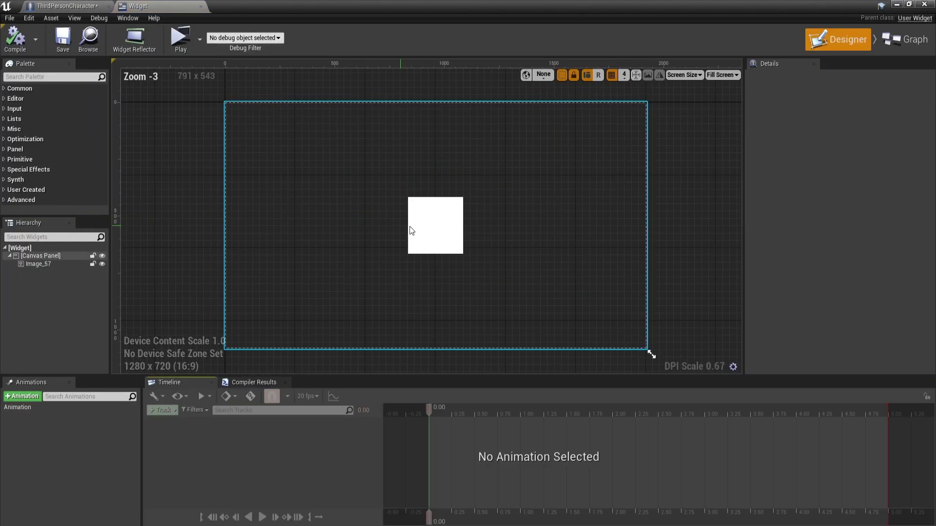
left_click(49, 200)
scroll(52, 210, "down", 2)
left_click(25, 179)
left_click(15, 190)
scroll(14, 189, "down", 5)
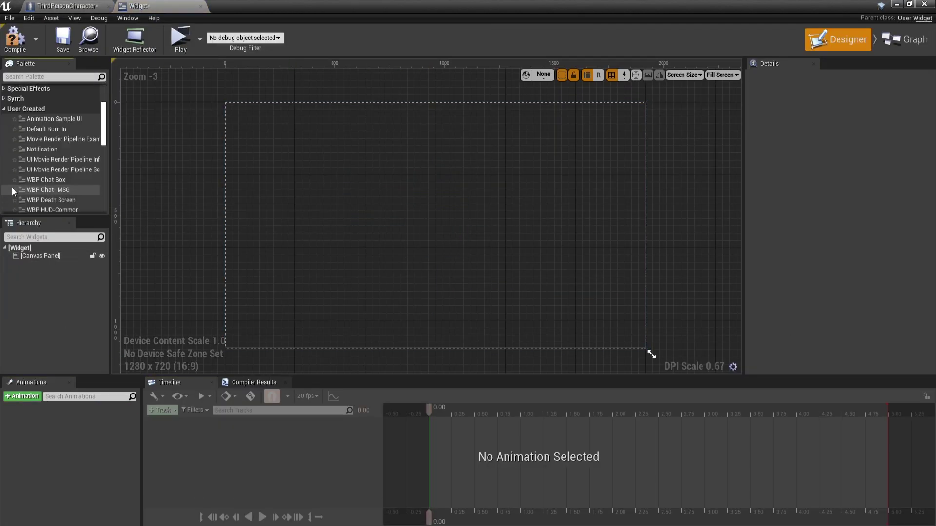
scroll(24, 175, "up", 1)
left_click_drag(30, 167, 227, 104)
scroll(231, 105, "up", 3)
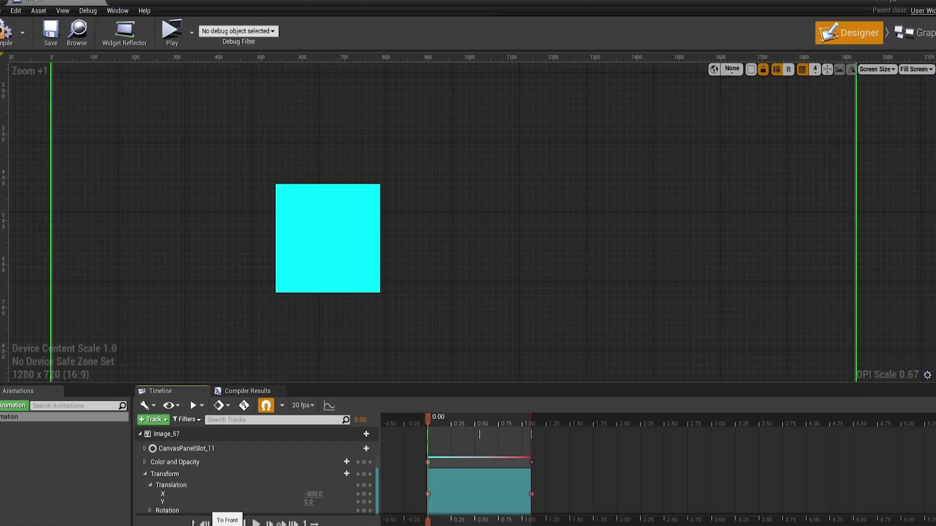
Preview the animation twice and keyframe Size To Content at 0.00.
key("space")
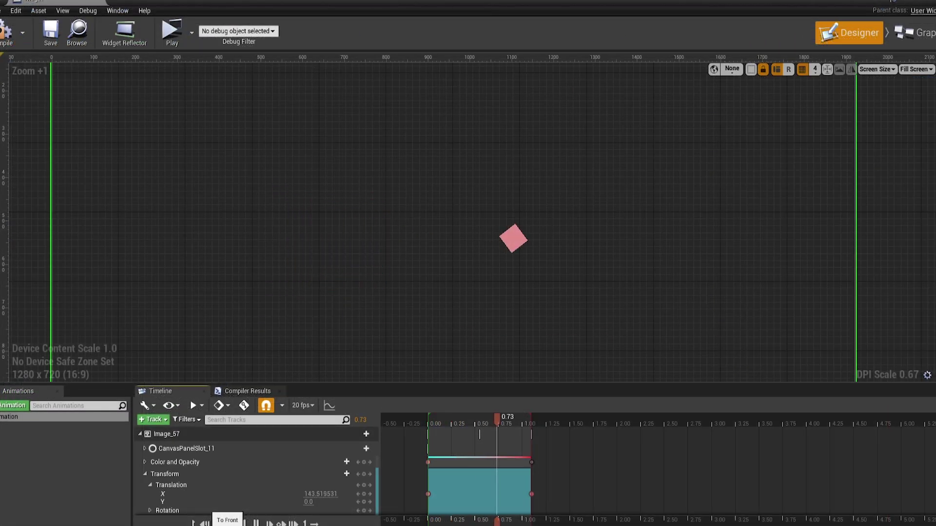
left_click(205, 524)
key("space")
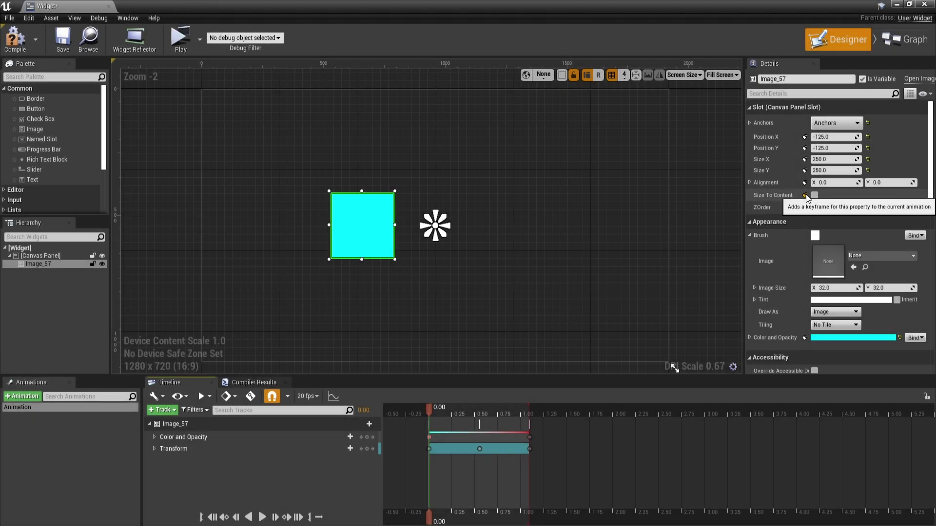
left_click(805, 196)
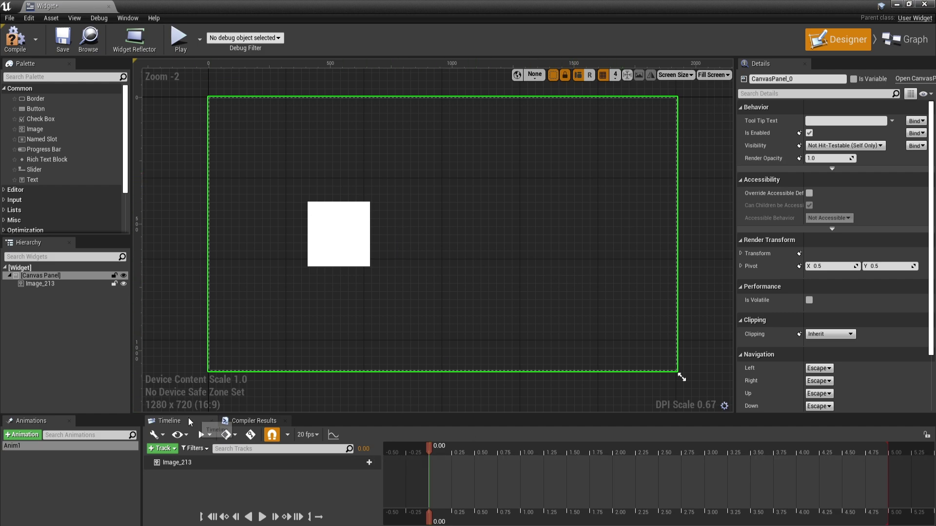
Add a Transform track to Image_213, expand it, and toggle Auto-Key on then off.
left_click(363, 463)
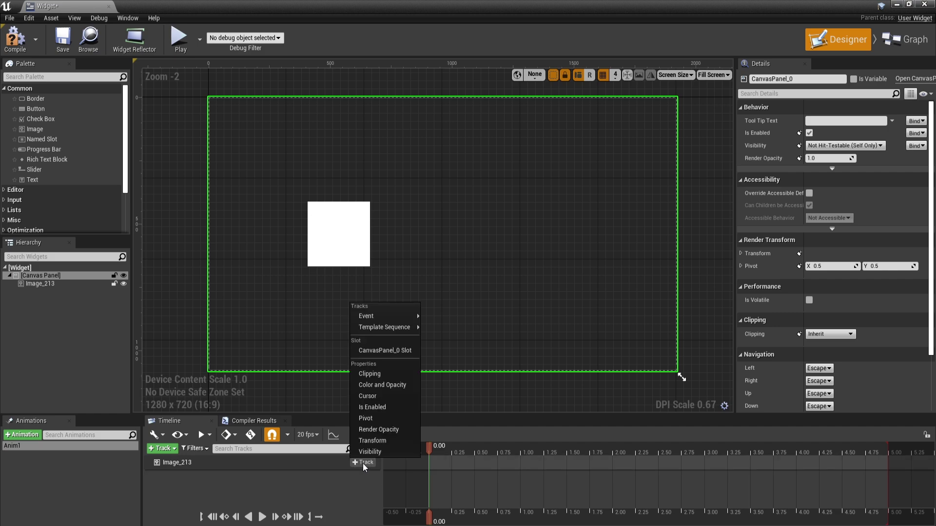
left_click(375, 445)
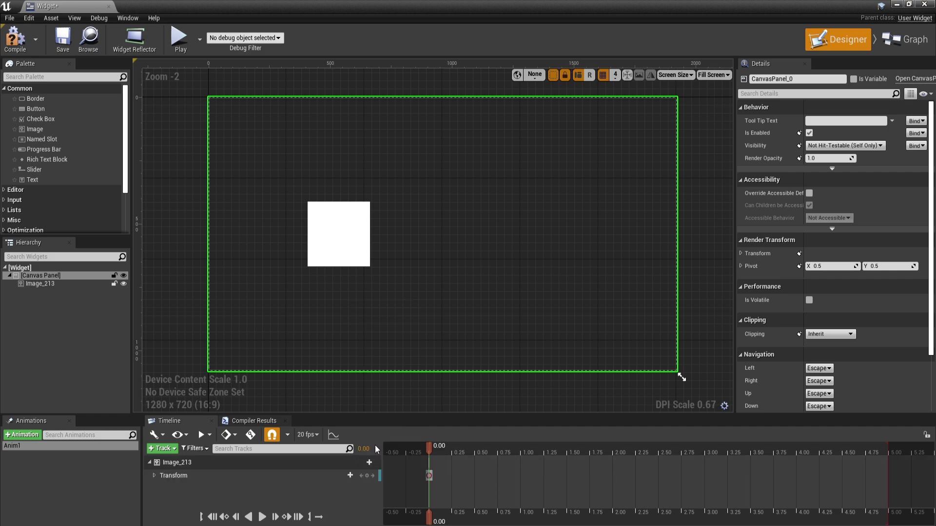
left_click(155, 476)
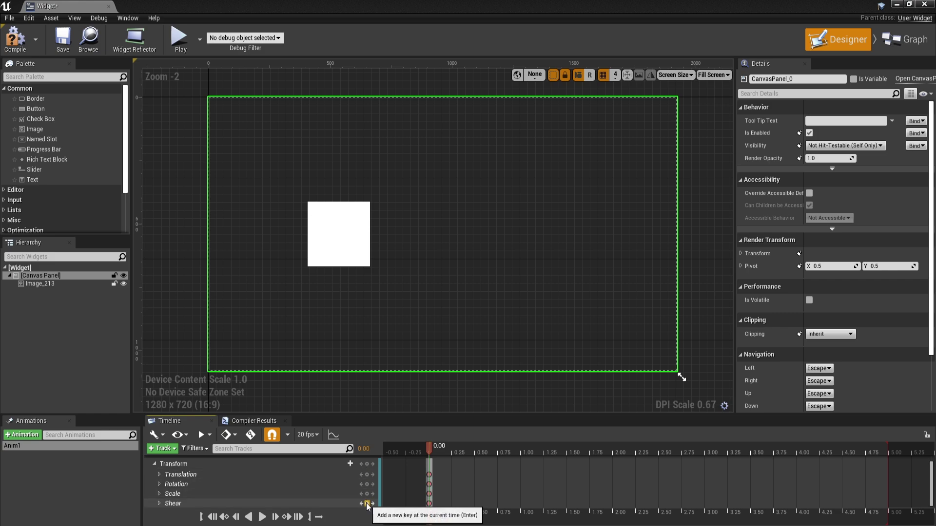
left_click(251, 434)
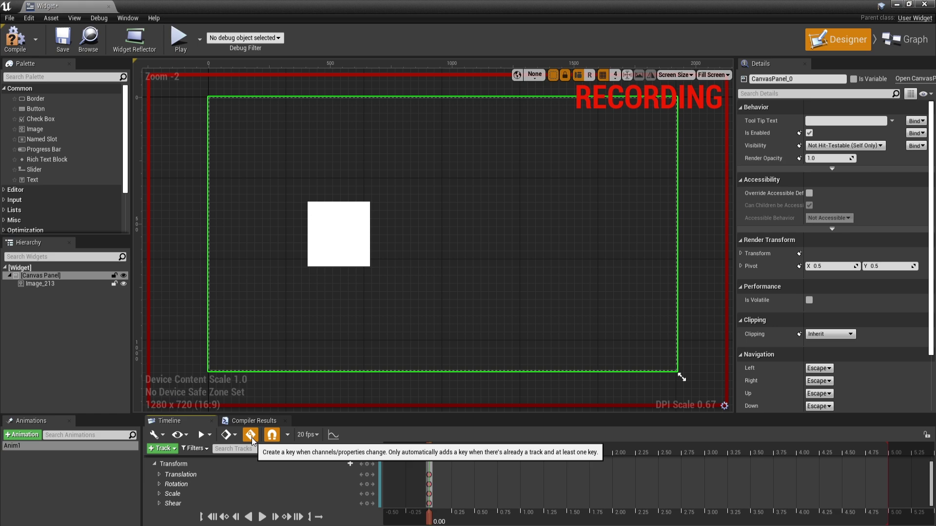
left_click(252, 437)
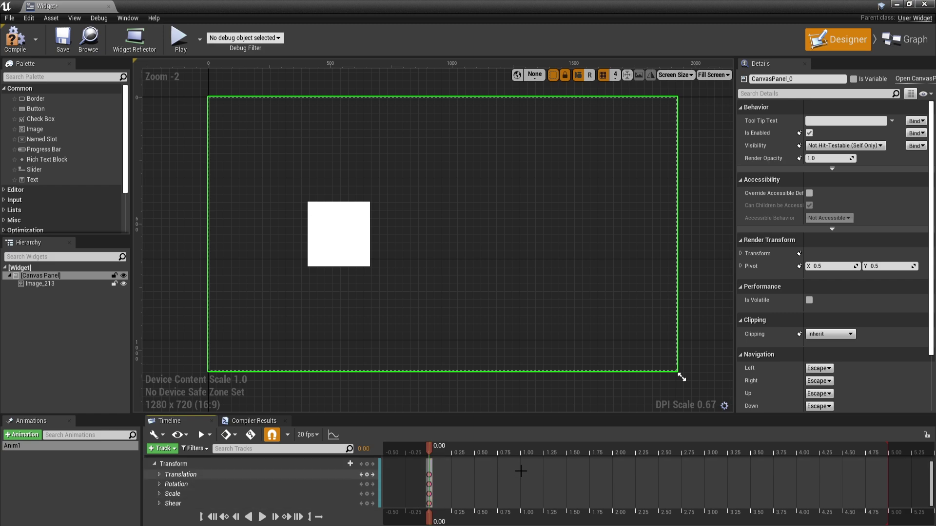
Key Translation X to 600 at 1.00, then scrub and play Anim1 to preview the slide.
left_click(520, 447)
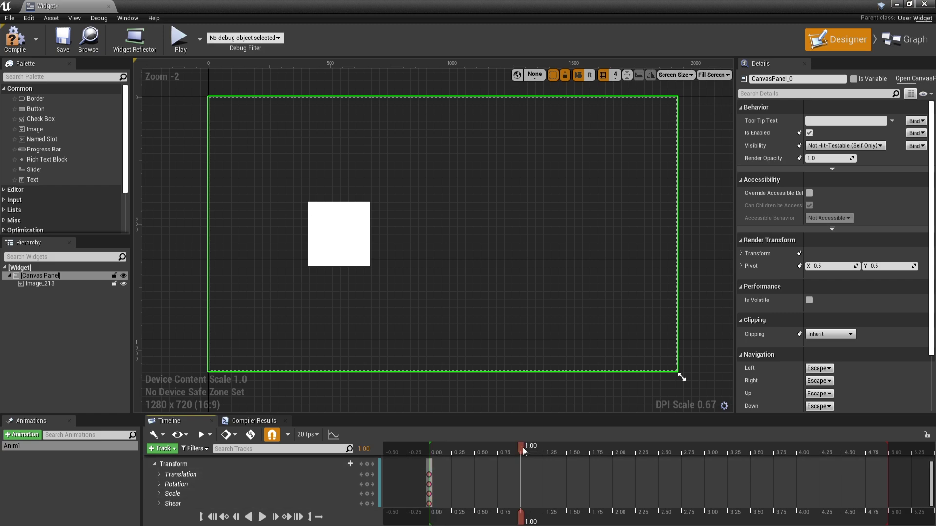
left_click(159, 475)
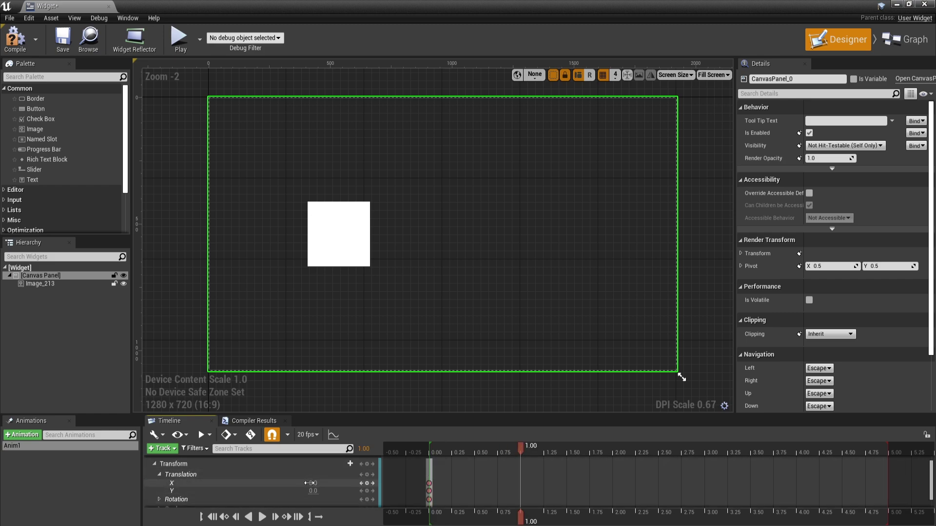
left_click_drag(313, 484, 323, 484)
type("60")
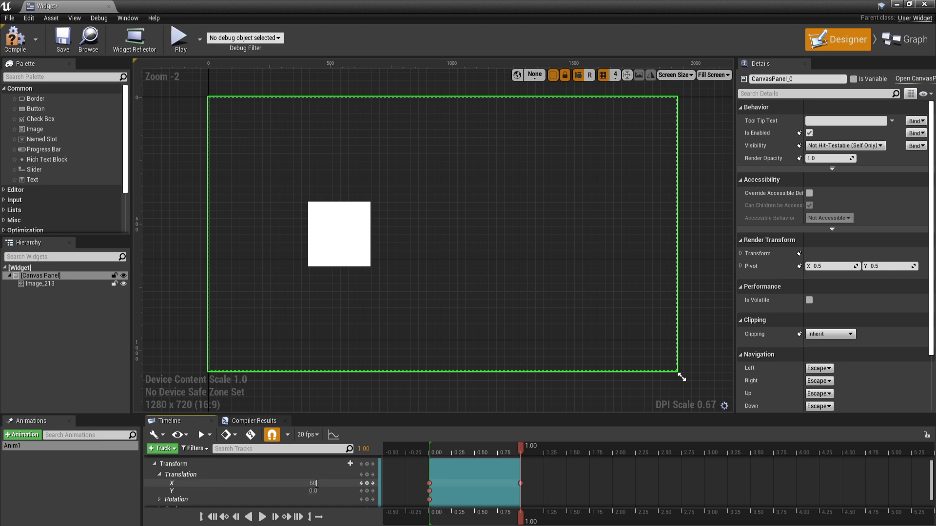
type("0")
key("Return")
scroll(233, 482, "down", 1)
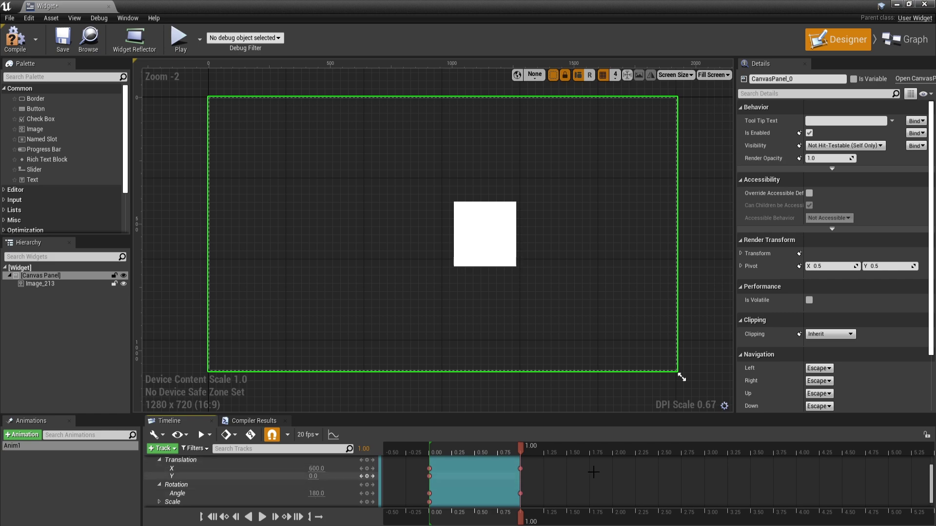
left_click_drag(479, 444, 446, 446)
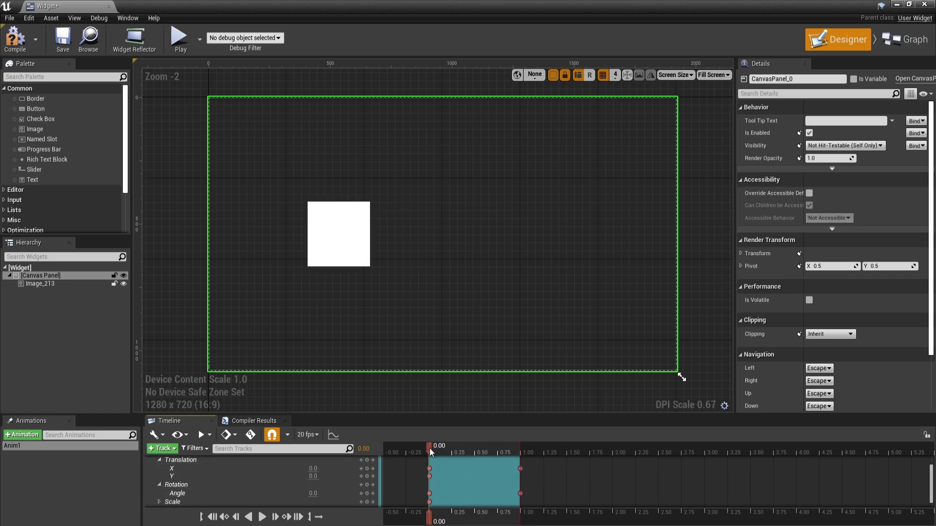
key("space")
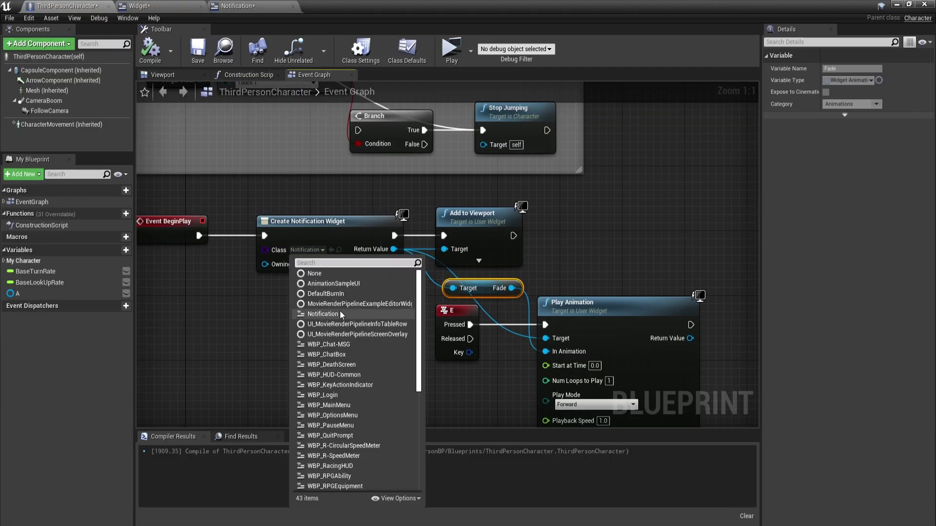
Set the Create Widget node's class and wire its Return Value onward.
left_click(341, 314)
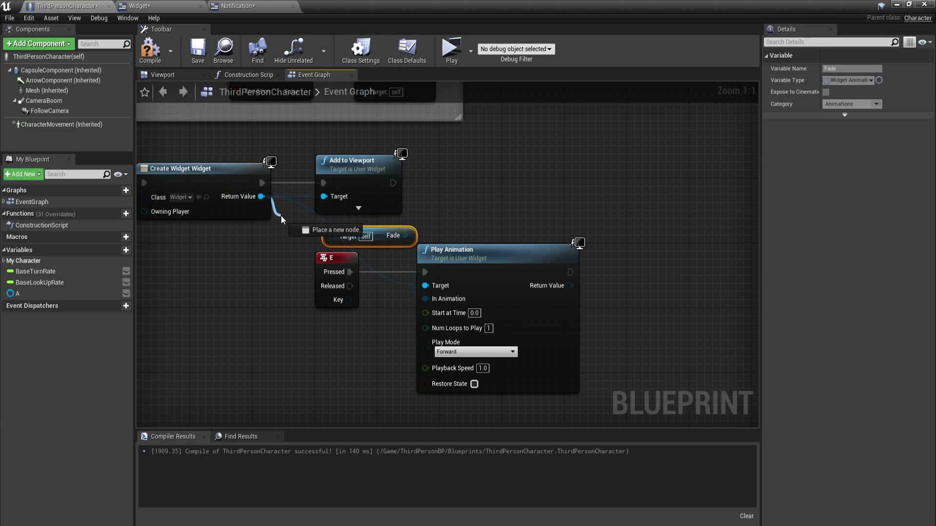
left_click_drag(314, 197, 281, 229)
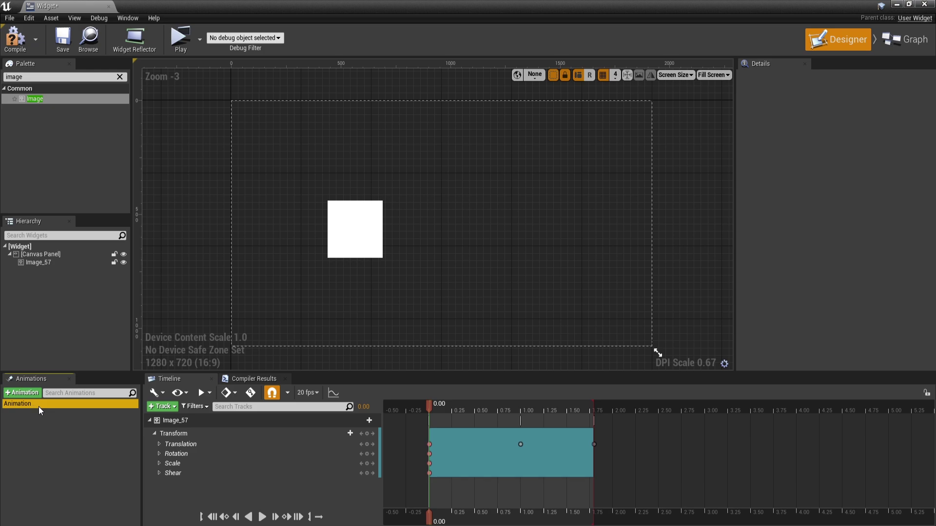
Set the Translation X keys to Constant interpolation and play to see stepped motion.
left_click(159, 445)
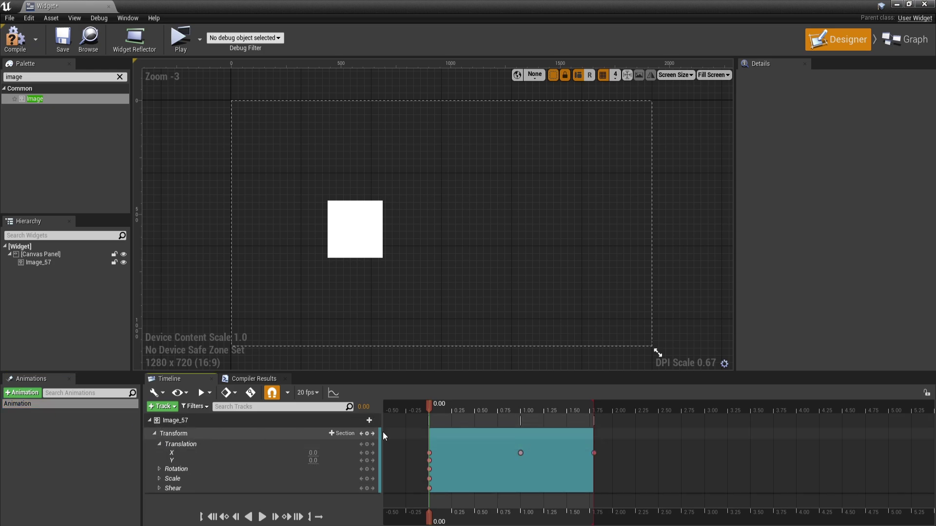
left_click(403, 454)
right_click(521, 454)
left_click(551, 392)
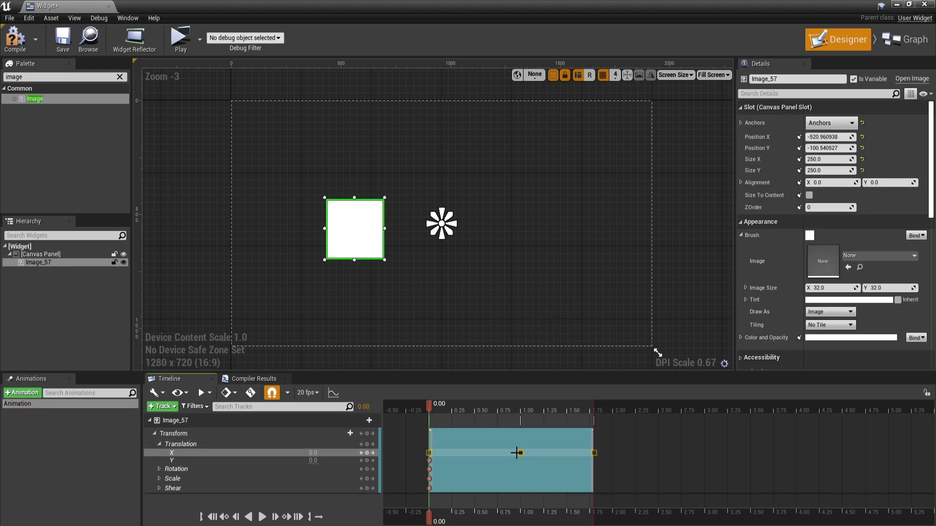
right_click(521, 453)
left_click(540, 390)
key("space")
Switch the keys to Cubic interpolation, replay to compare, and select all X keys.
right_click(521, 452)
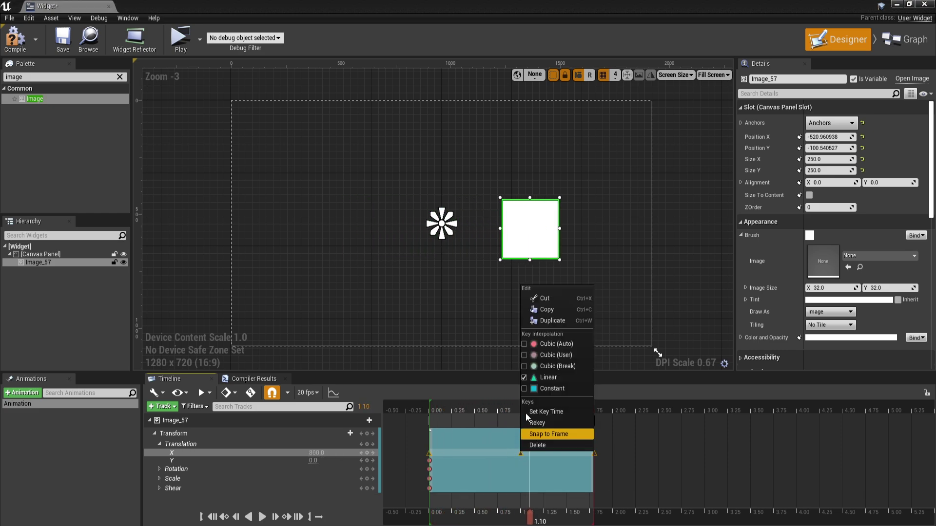
left_click(551, 344)
left_click(434, 406)
key("space")
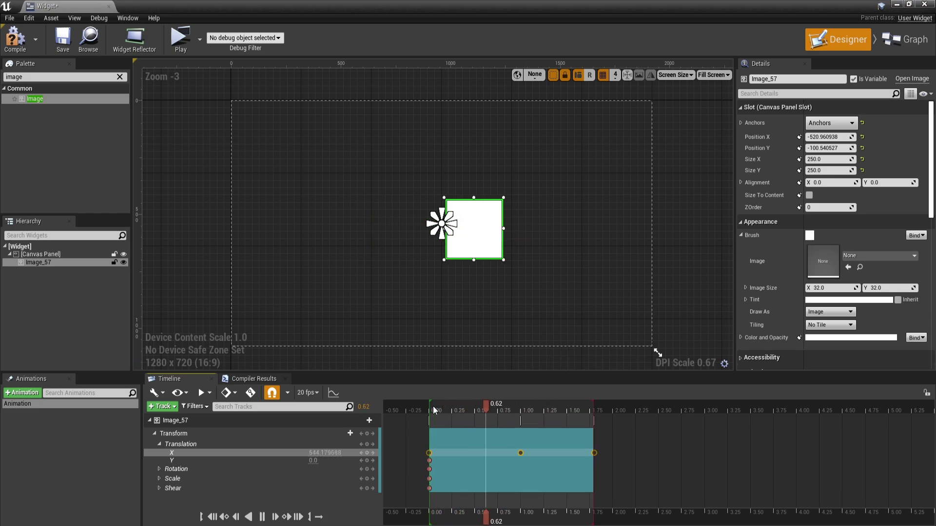
key("space")
right_click(521, 453)
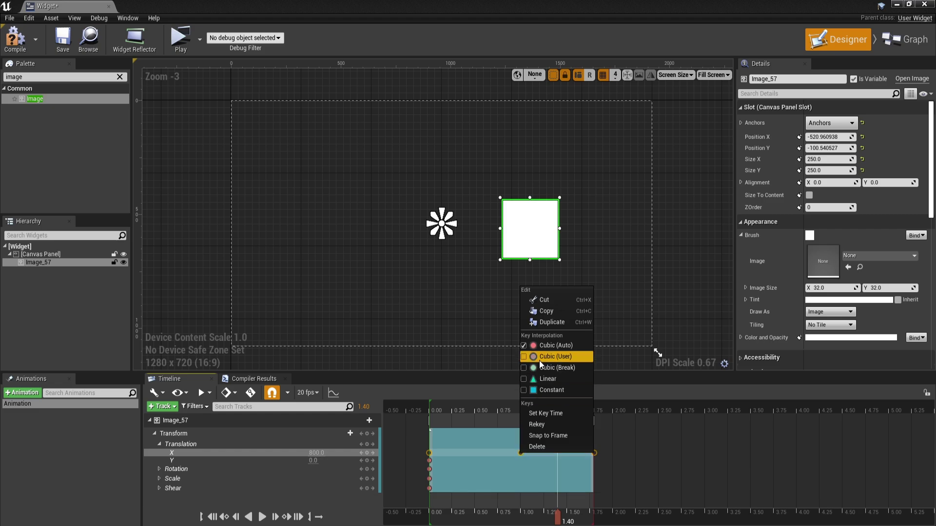
left_click(539, 360)
left_click_drag(453, 410, 433, 412)
key("space")
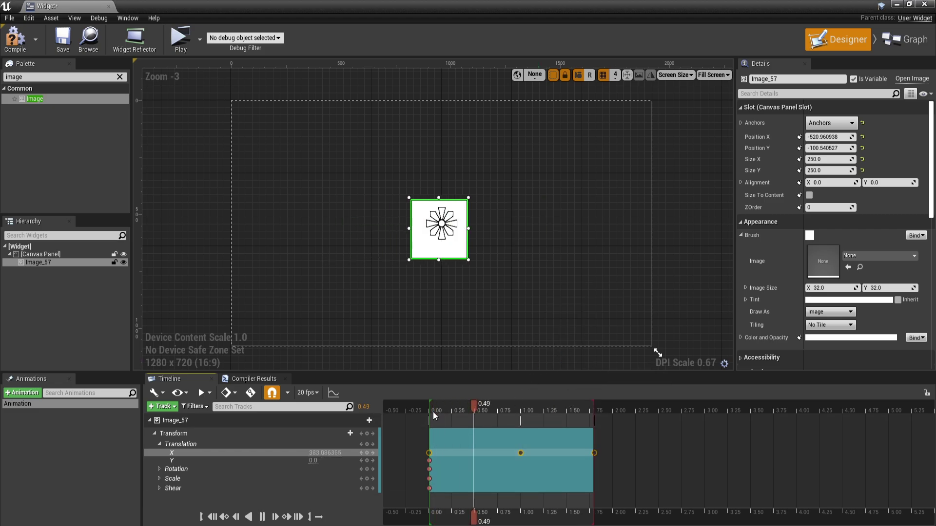
key("space")
left_click_drag(619, 445, 435, 454)
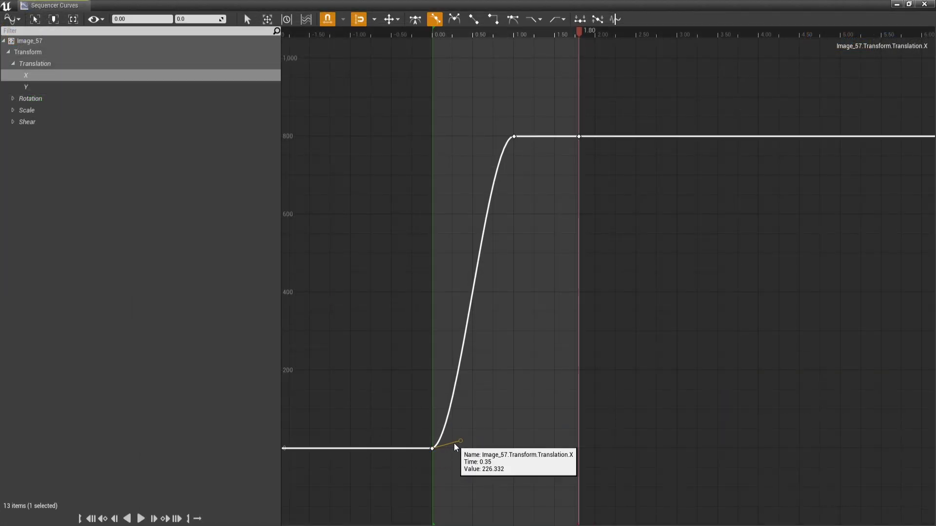
Nudge the key tangents and enable Weighted Tangents on the three selected keys.
left_click_drag(455, 446, 436, 427)
left_click_drag(537, 165, 514, 162)
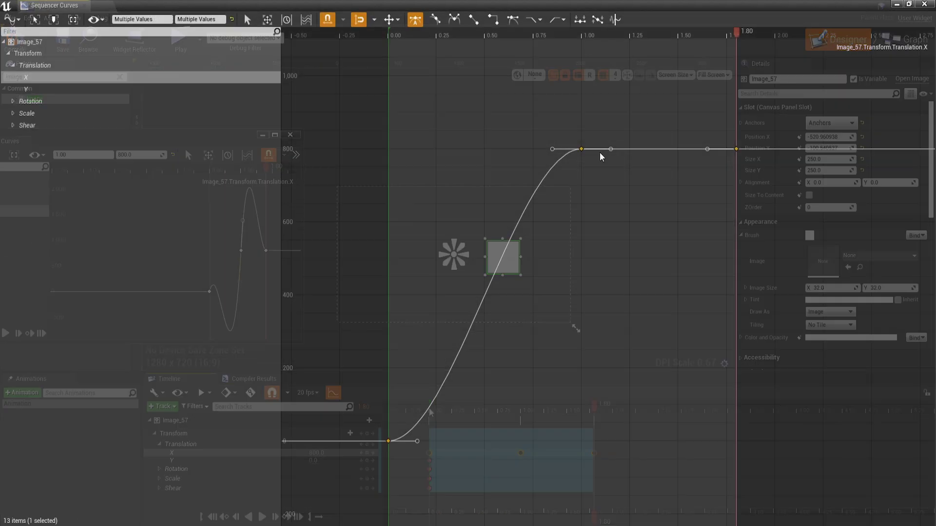
right_click(581, 150)
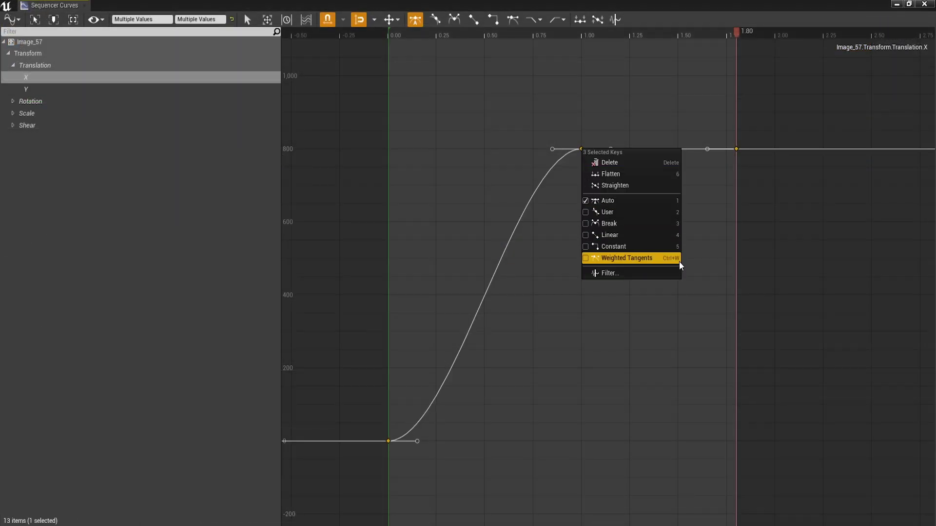
left_click(612, 259)
Stretch the tangents of the 0.00 key and the 800 key at 1.00 for a sharp ease-in.
left_click(389, 441)
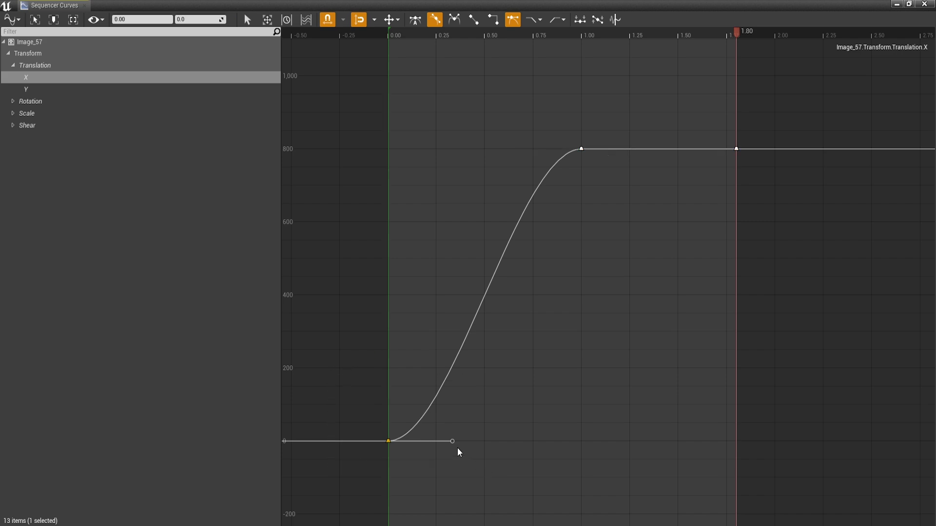
left_click_drag(453, 442, 538, 443)
left_click_drag(520, 131, 649, 176)
left_click_drag(515, 151, 430, 151)
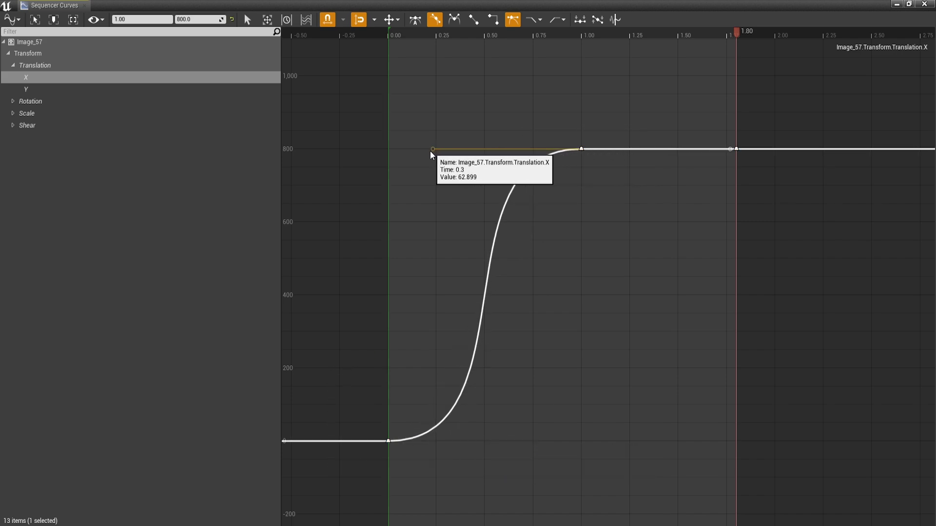
left_click(510, 210)
right_click_drag(497, 215, 434, 246)
Float and resize the curve editor window, then play the animation with the new curve.
left_click_drag(613, 6, 427, 81)
left_click_drag(537, 193, 682, 193)
left_click_drag(487, 74, 487, 157)
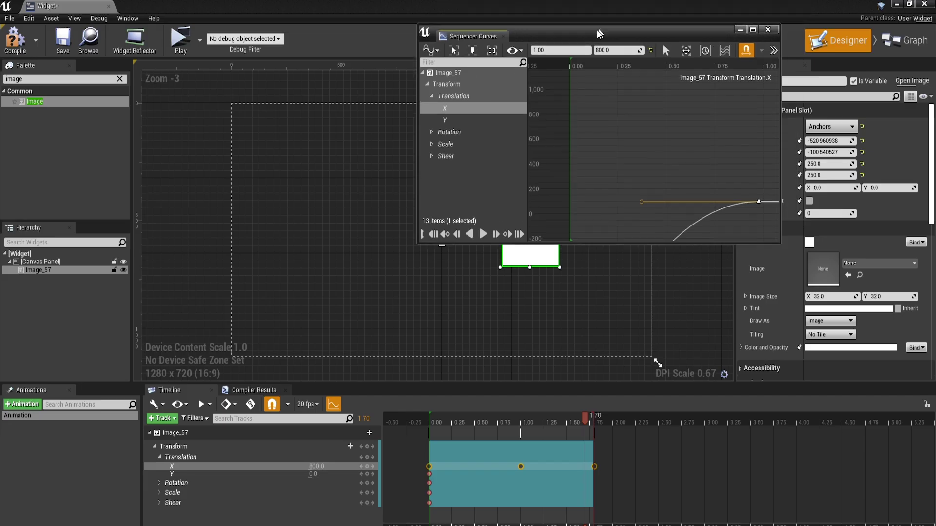
left_click_drag(599, 27, 165, 101)
left_click_drag(444, 421, 434, 422)
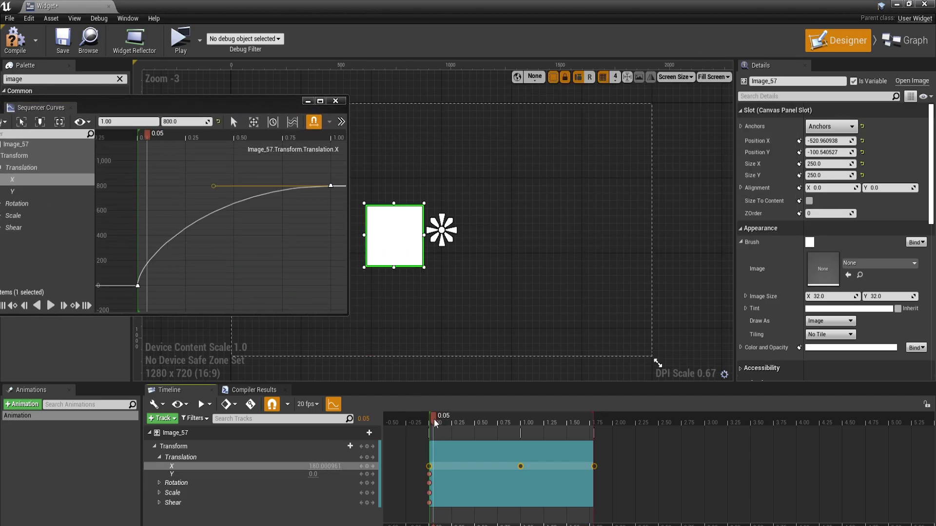
key("space")
left_click(448, 423)
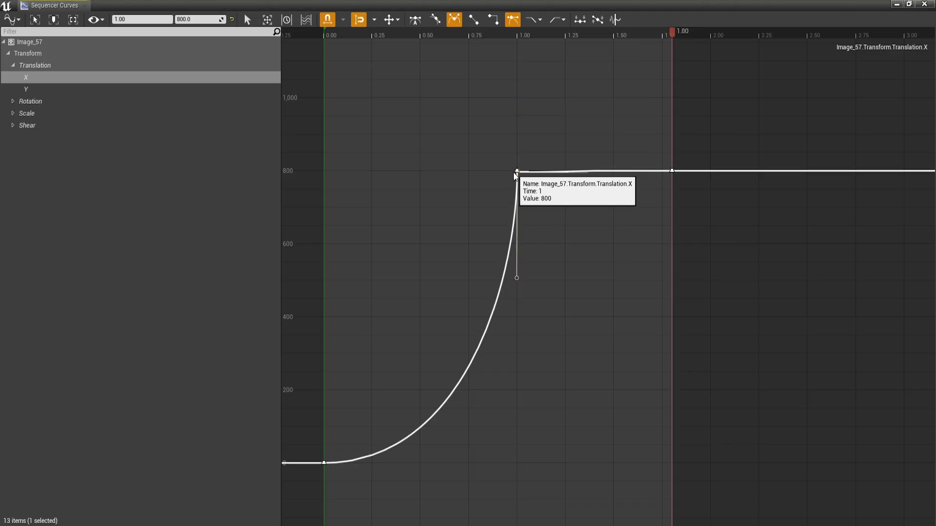
left_click(543, 285)
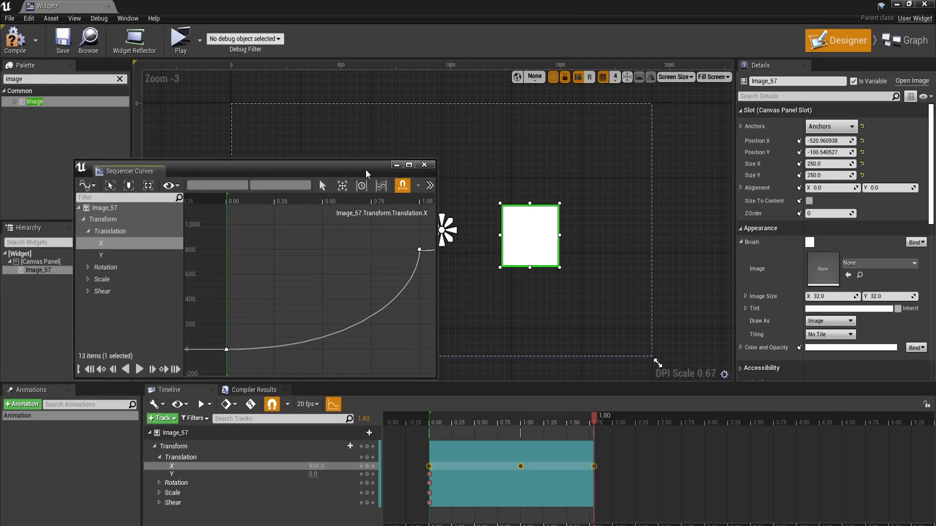
left_click_drag(363, 176, 144, 156)
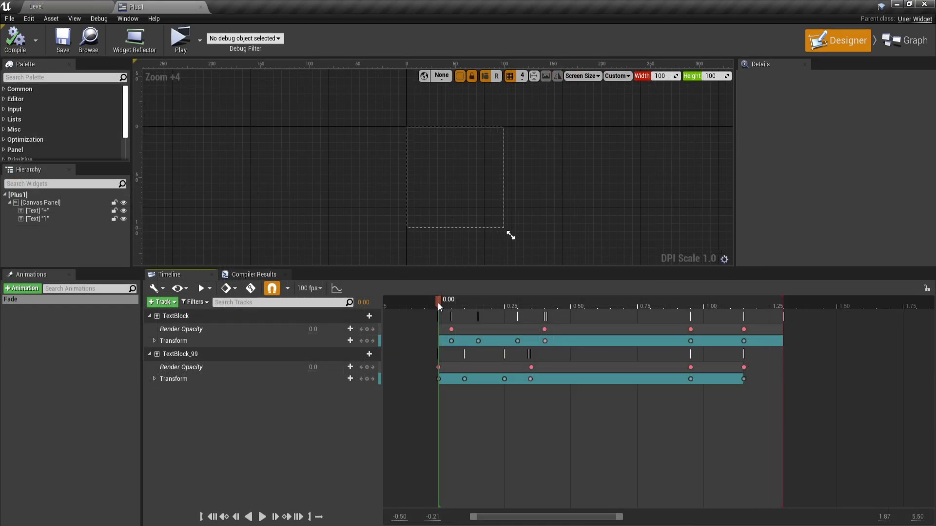
Scrub the Fade timeline as the +1 appears, then play the preview several times.
left_click_drag(437, 303, 483, 306)
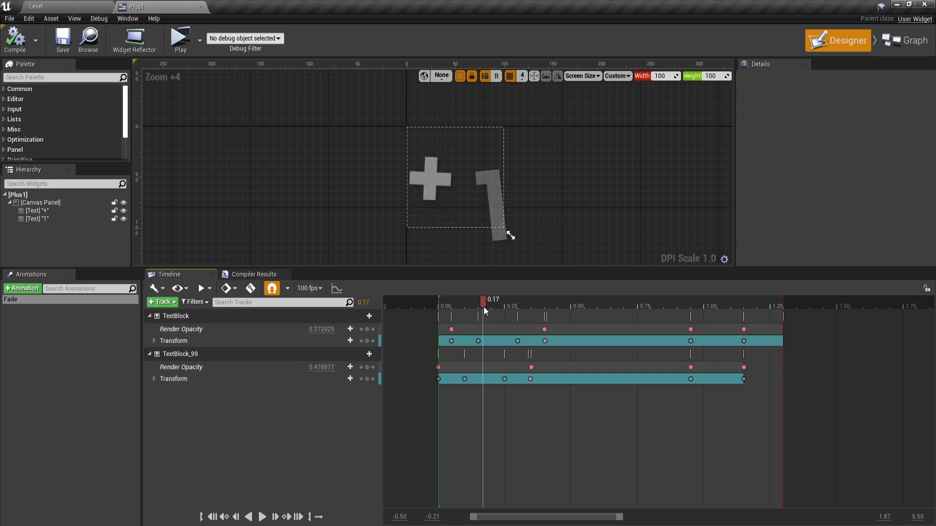
left_click_drag(484, 306, 704, 341)
left_click(262, 517)
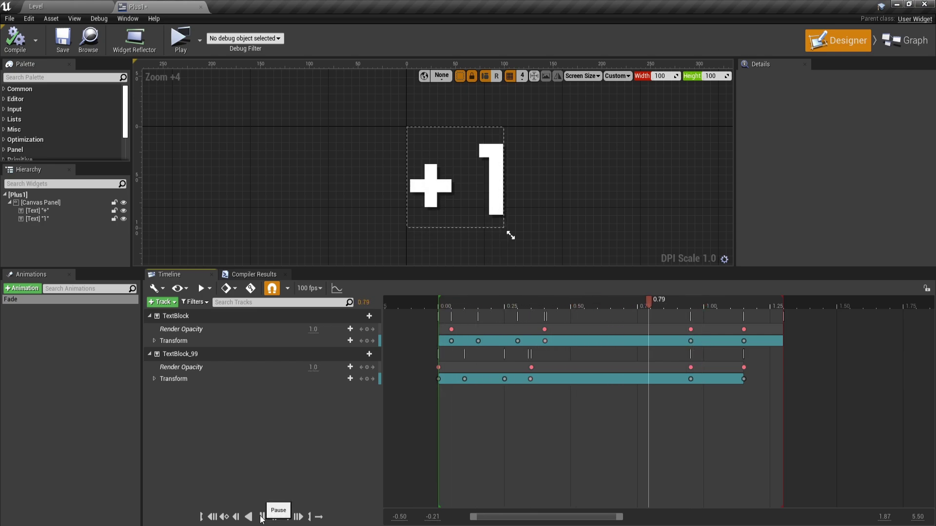
left_click(261, 518)
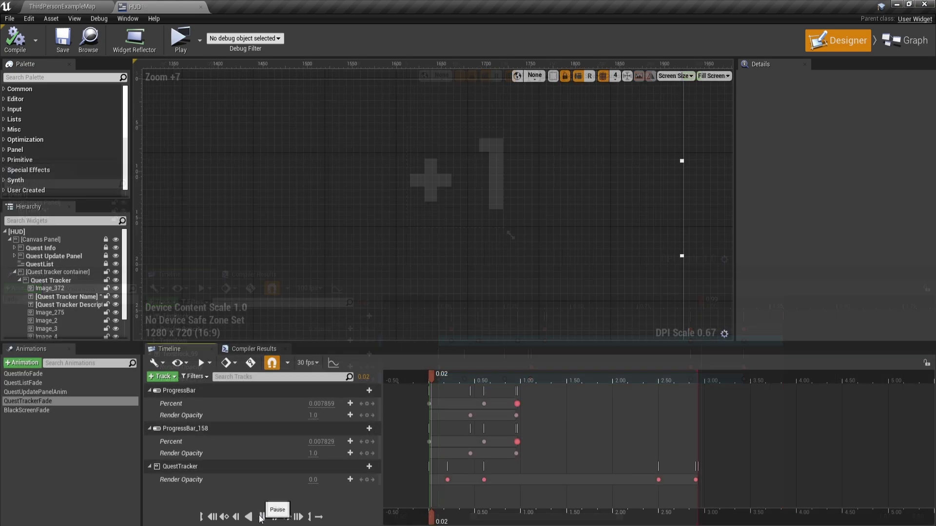
left_click(262, 518)
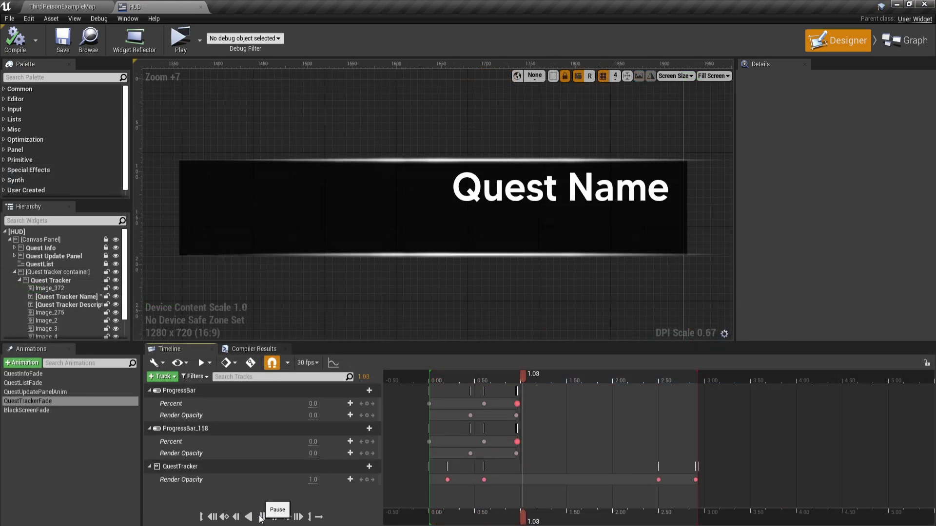
Scrub the animation to 0.20 s, then scrub QuestTrackerFade forward to about 1.97 s.
left_click(430, 388)
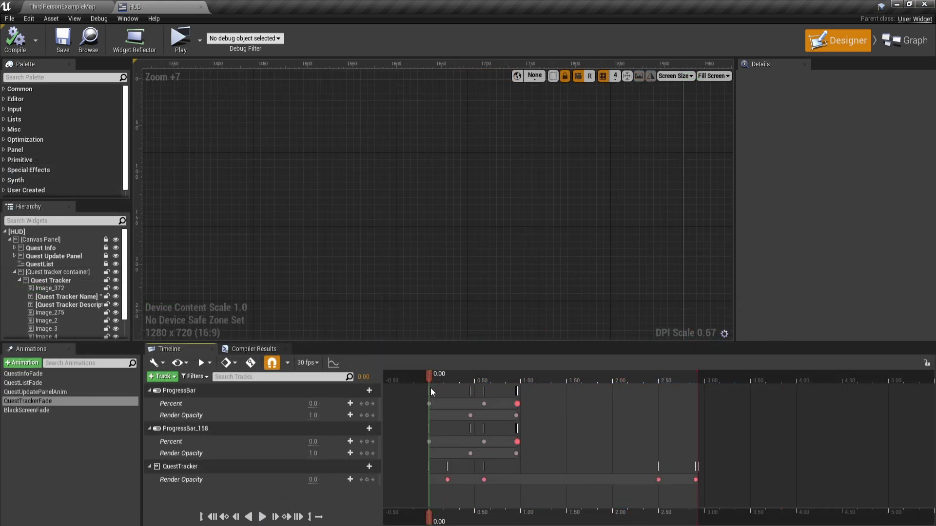
left_click_drag(431, 387, 447, 388)
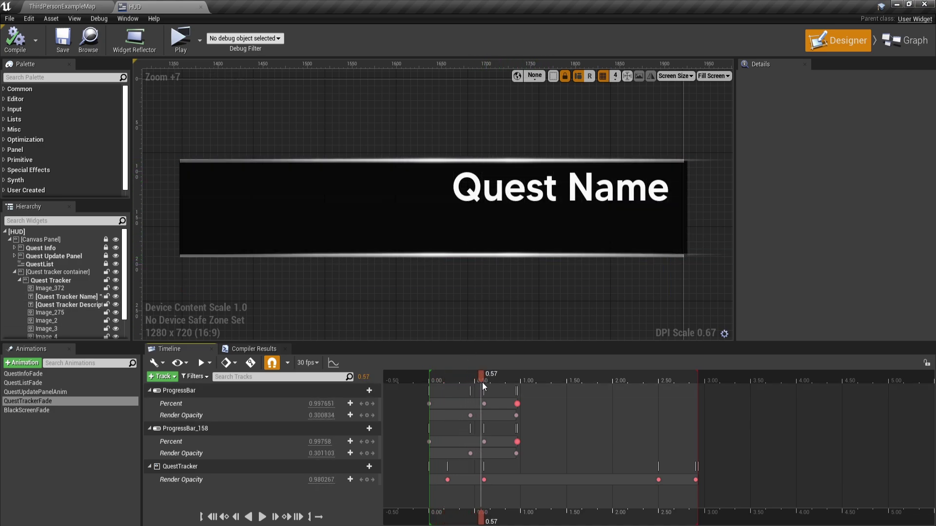
left_click(556, 265)
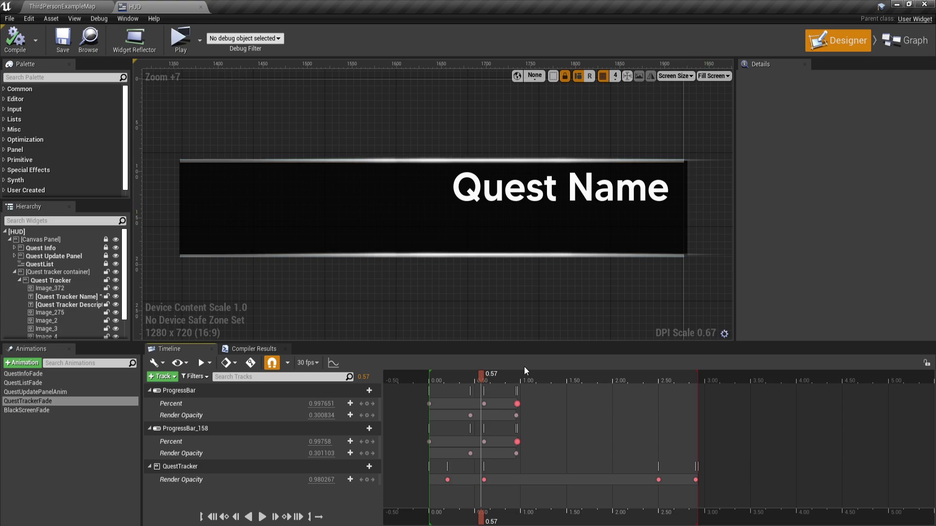
left_click_drag(526, 375, 692, 394)
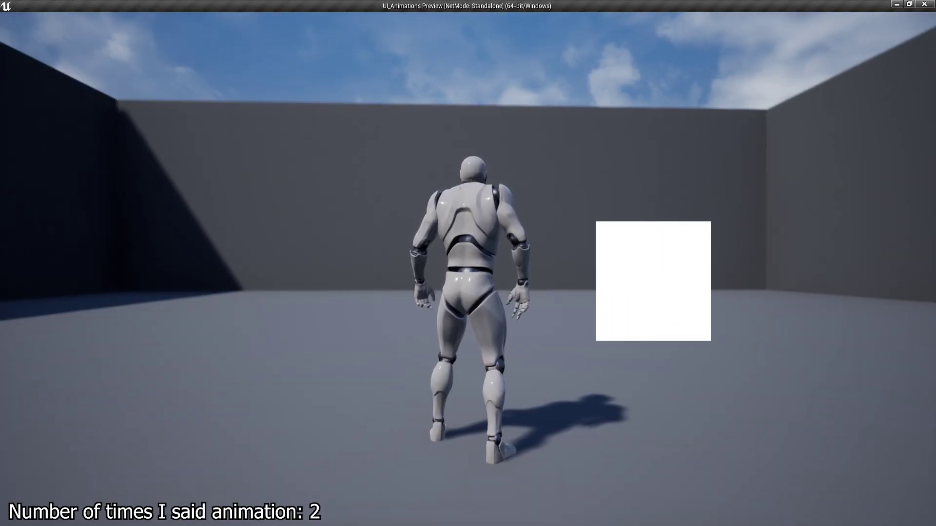
Move the character in the game preview, then show the widget blueprint's Event Graph.
key("a")
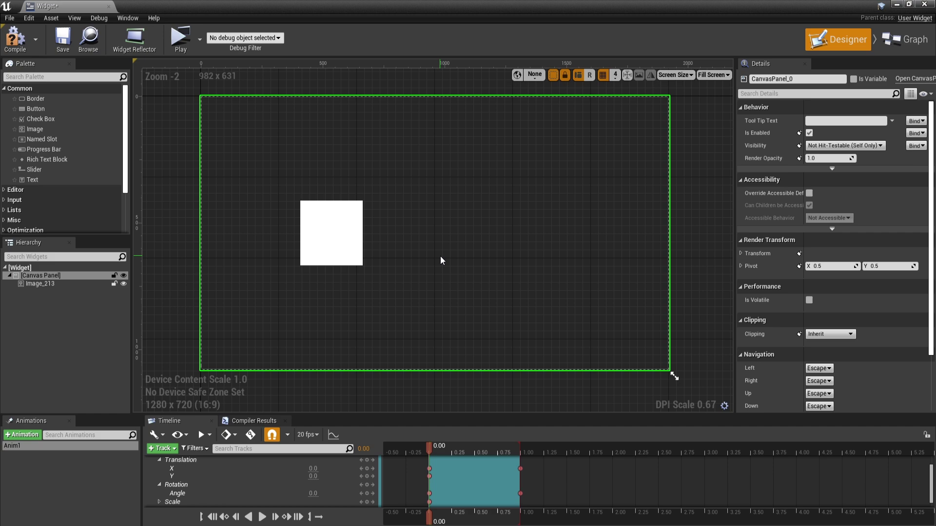
left_click(897, 41)
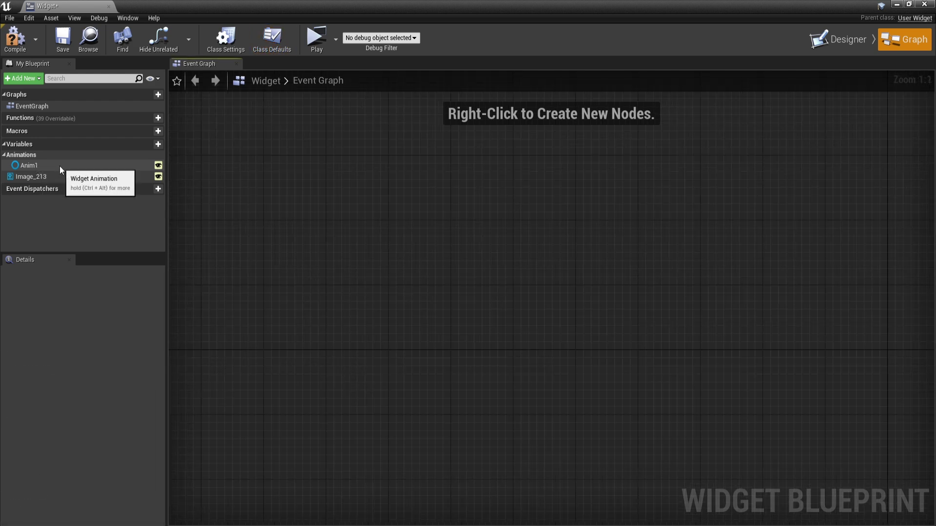
Place an Anim1 reference in the graph and add a custom event named 'Play anim'.
left_click_drag(59, 166, 276, 271)
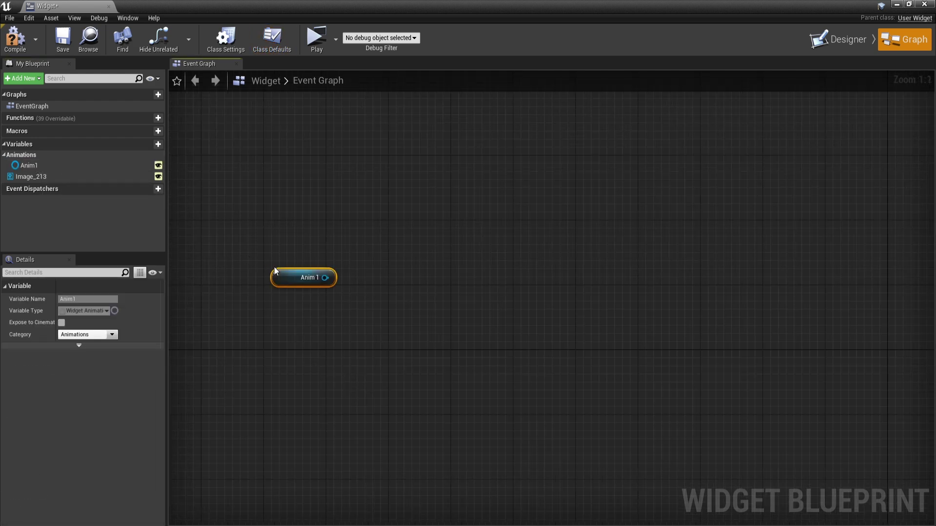
right_click(277, 211)
type("custom")
key("Return")
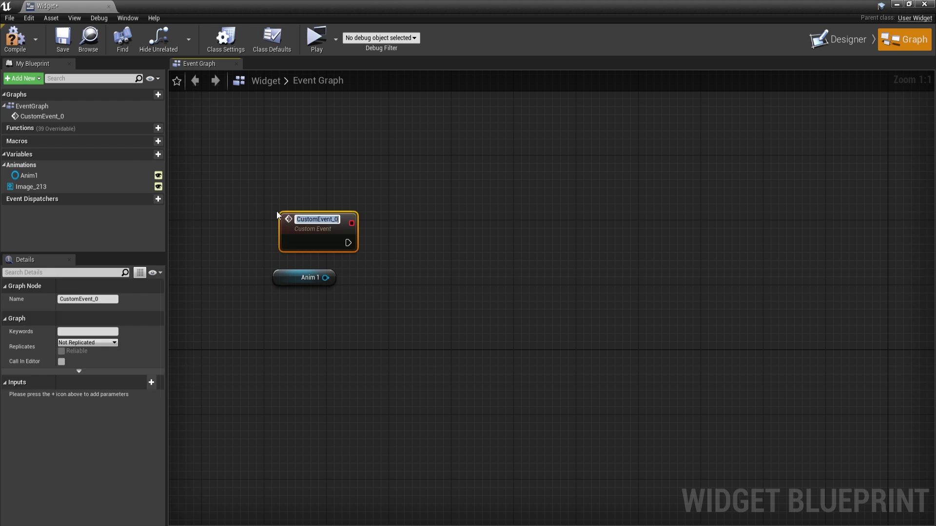
type("Play anim")
key("Return")
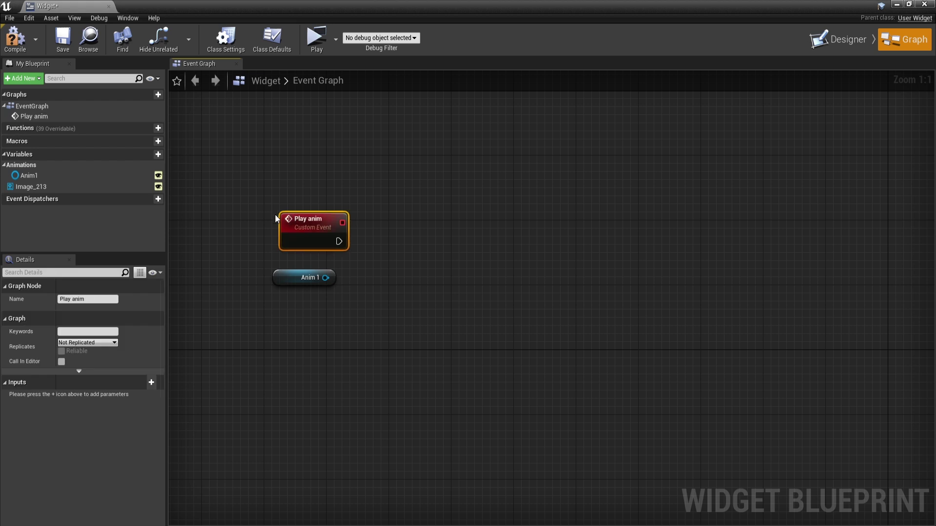
Add a Play Animation node for Anim1 and have the Play anim event trigger it.
left_click_drag(326, 277, 383, 281)
type("playa")
key("Return")
left_click_drag(402, 280, 413, 241)
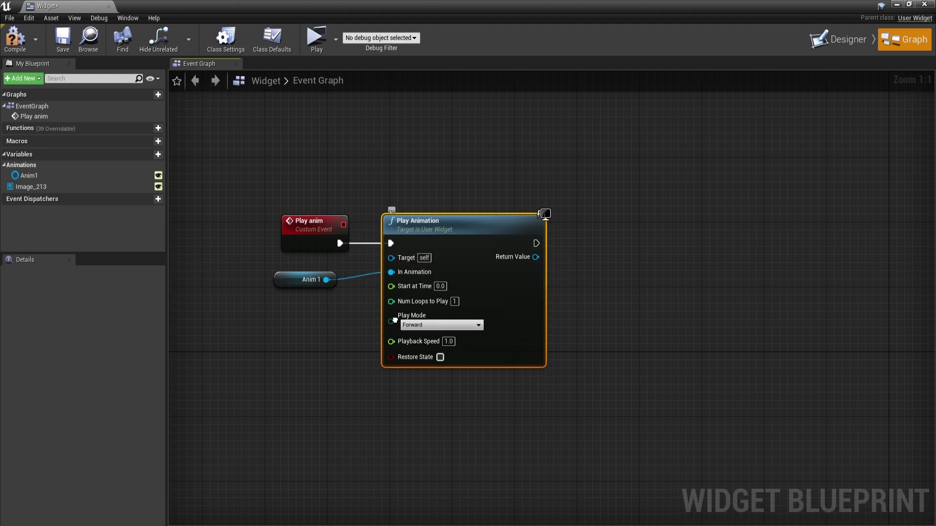
right_click_drag(261, 257, 320, 172)
Add a second custom event named 'Queue anim'.
right_click(342, 341)
type("cu")
key("Return")
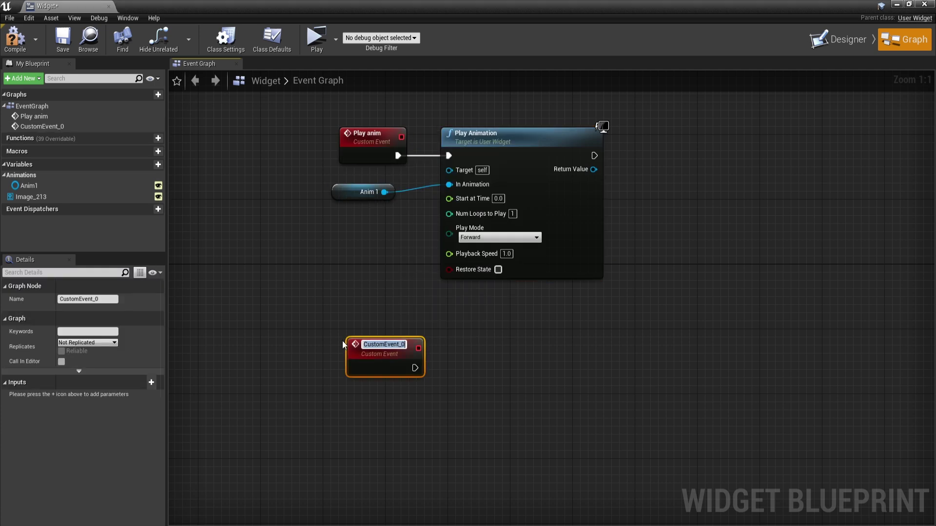
type("Queue anim")
key("Return")
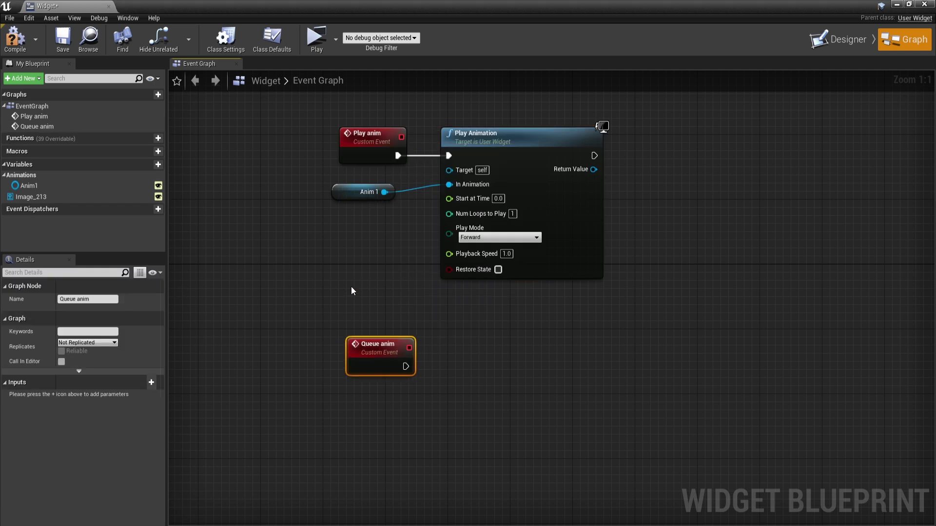
Duplicate the Anim1 reference and add an Is Animation Playing check on it.
left_click_drag(424, 240, 382, 195)
key("ctrl+c")
key("ctrl+v")
left_click_drag(400, 394, 432, 391)
type("is pla")
key("Return")
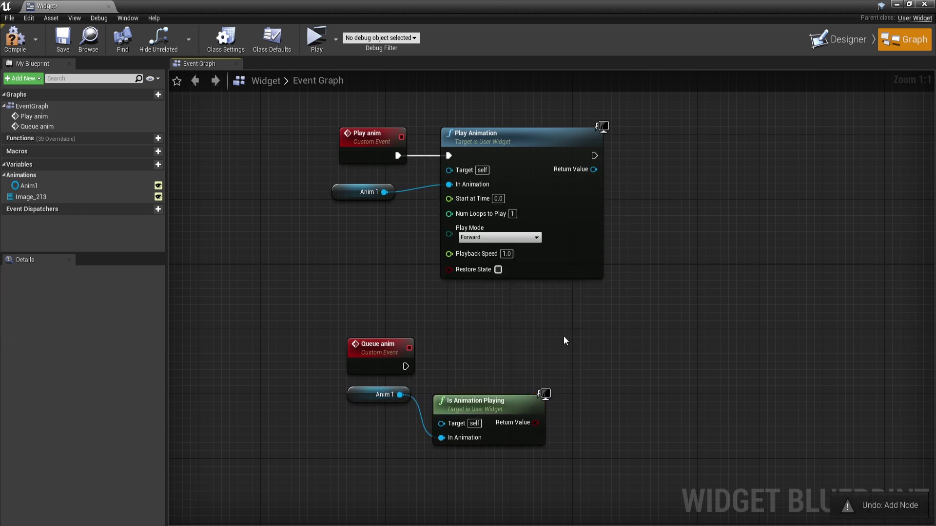
left_click_drag(534, 470, 346, 401)
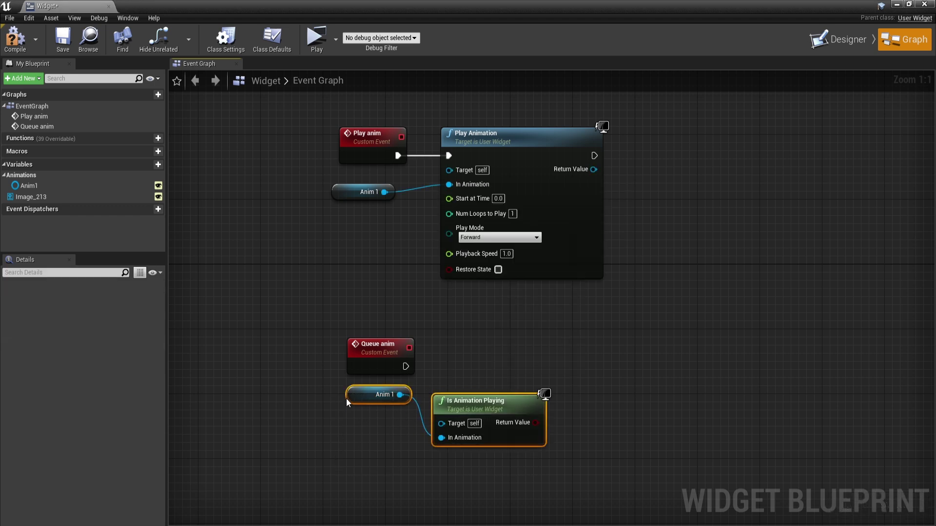
key("q")
left_click_drag(472, 400, 320, 398)
Invert the playing check with a NOT and call Play Anim on the Branch's True path.
left_click_drag(387, 423, 417, 420)
type("not")
key("Return")
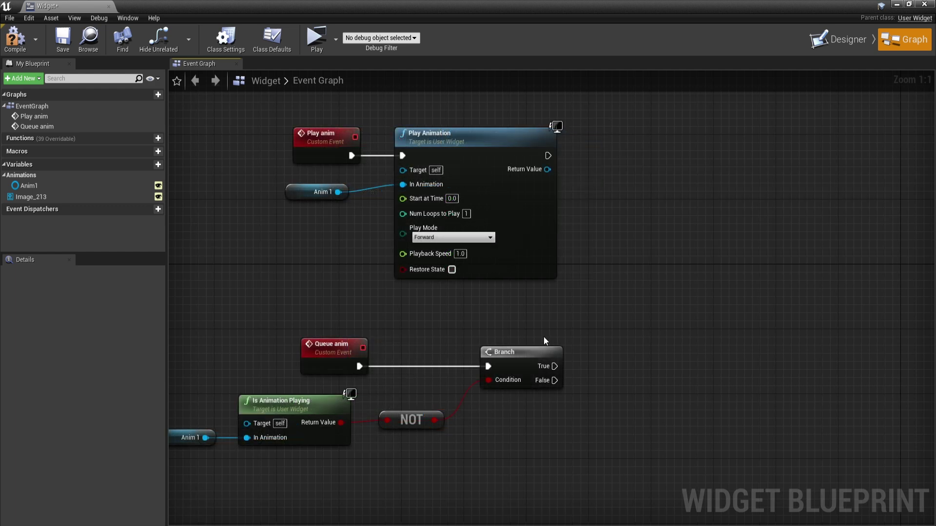
left_click_drag(554, 366, 592, 368)
type("play anim")
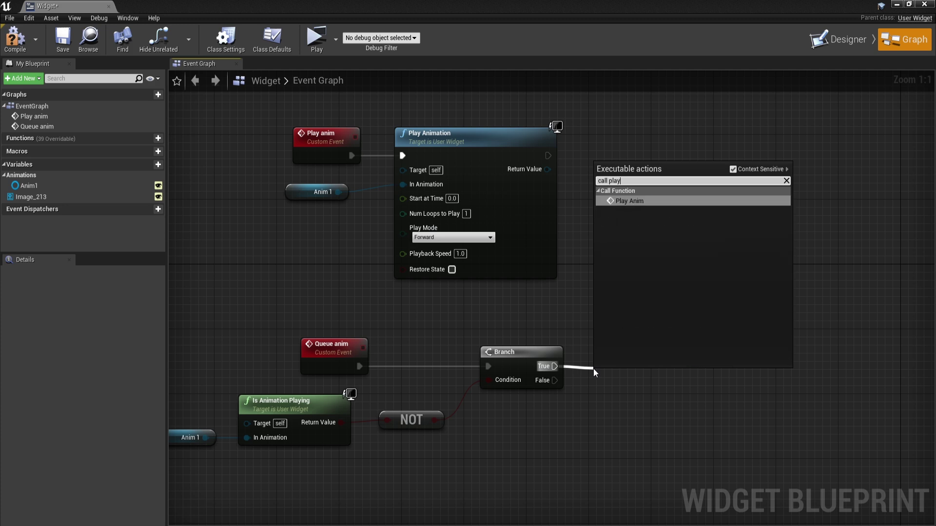
key("Return")
Add a 0.1 s Delay on the False path that loops back into the Branch.
right_click_drag(632, 352, 580, 266)
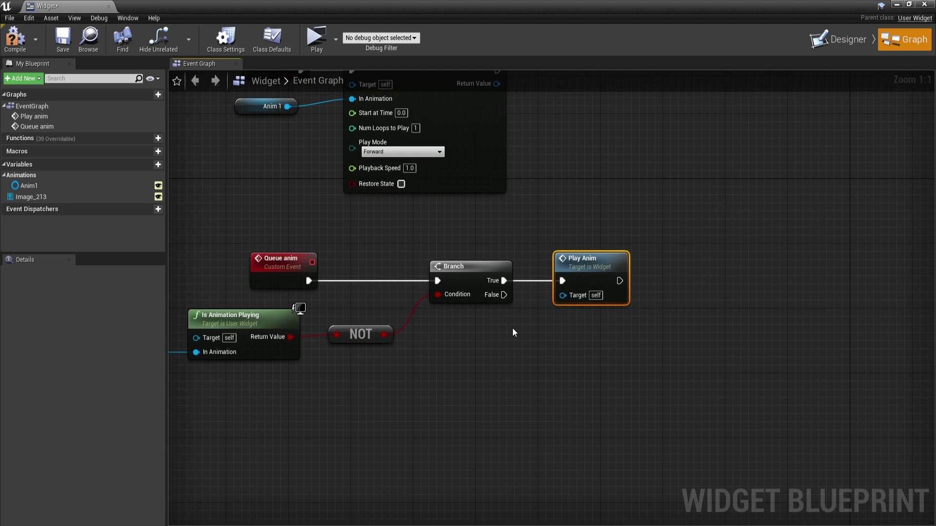
left_click_drag(502, 303, 513, 350)
type("delay")
key("Return")
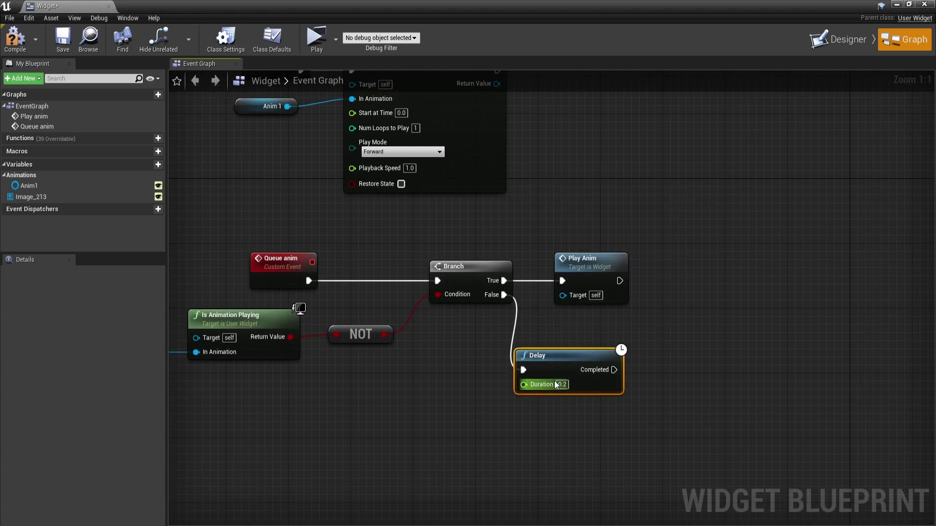
type("0.1")
left_click(621, 331)
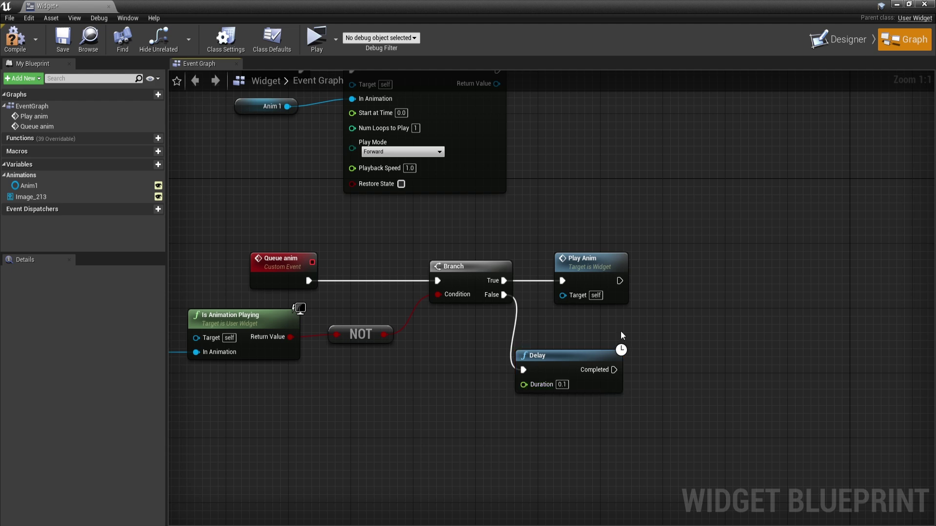
left_click_drag(613, 370, 438, 282)
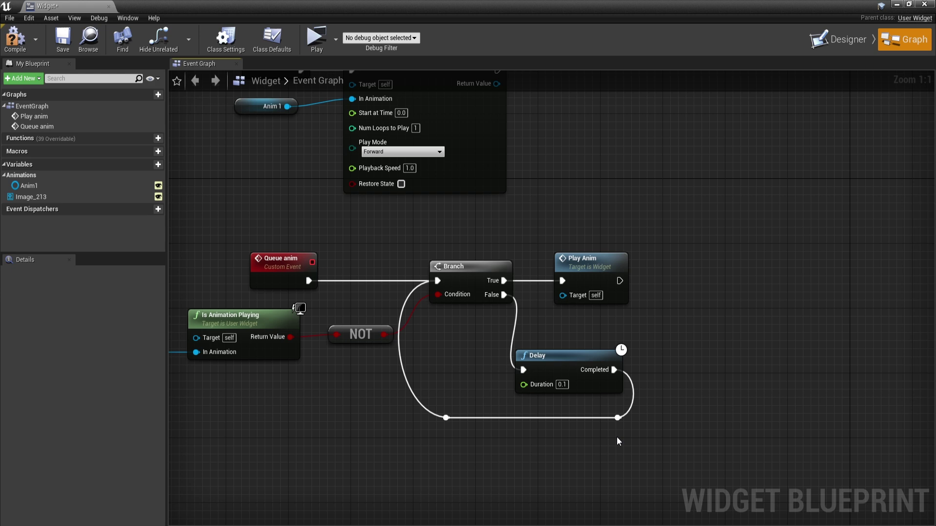
Open the colour picker for the constant colour in M_ShiningLine.
right_click_drag(442, 368, 507, 377)
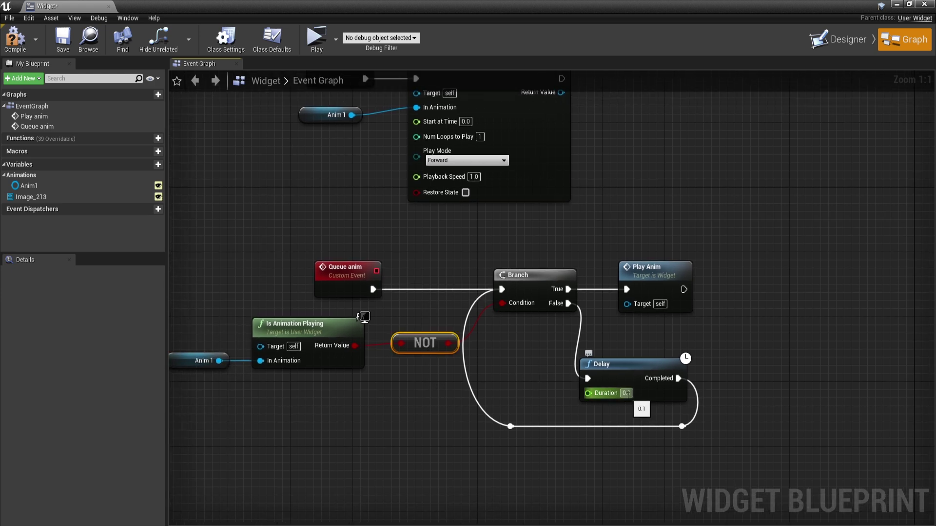
scroll(626, 393, "down", 1)
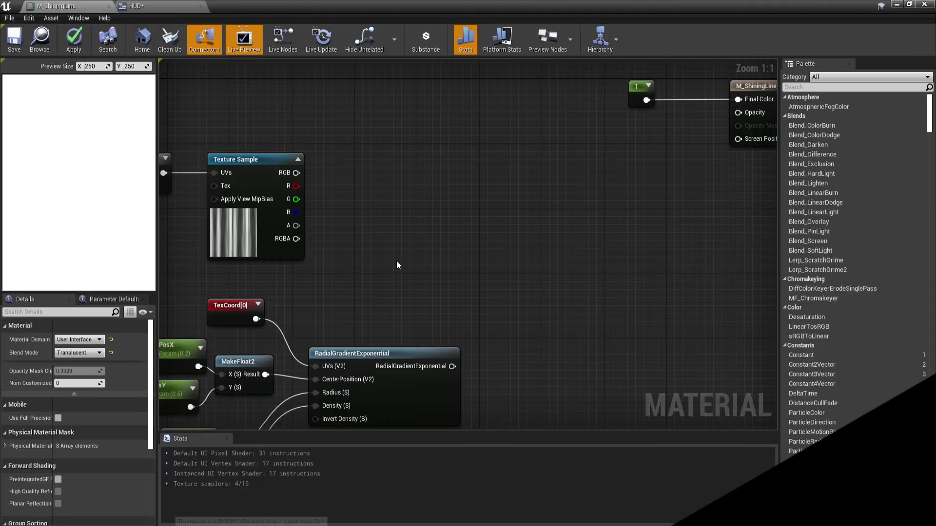
double_click(393, 292)
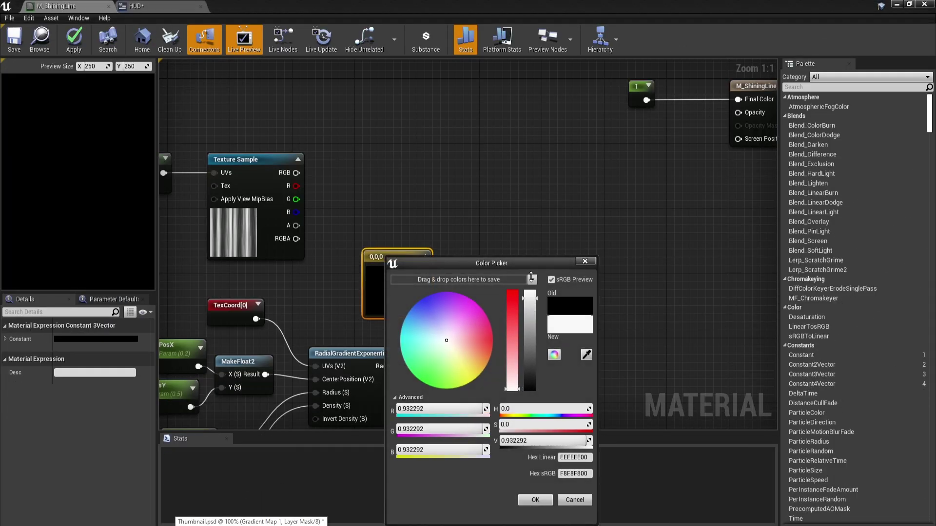
Set the constant colour to full white and multiply it with the radial gradient.
left_click_drag(531, 278, 531, 274)
left_click(535, 500)
right_click_drag(535, 349, 520, 381)
key("m")
left_click(488, 286)
left_click_drag(408, 303, 505, 307)
left_click_drag(504, 317, 437, 399)
Lerp the texture RGB by the white-multiplied gradient into Opacity and apply the material.
right_click(531, 220)
type("lerp")
key("Return")
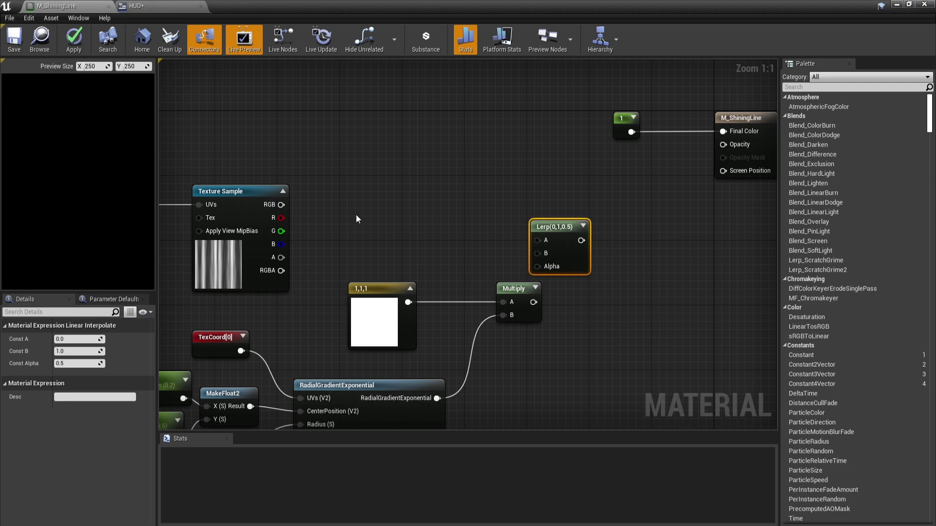
left_click_drag(280, 205, 539, 254)
left_click_drag(553, 228, 589, 208)
mouse_move(533, 303)
left_mouse_down()
mouse_move(574, 221)
mouse_move(532, 302)
left_mouse_up()
right_click_drag(568, 278, 497, 318)
left_click_drag(534, 262, 653, 185)
right_click_drag(644, 240, 554, 255)
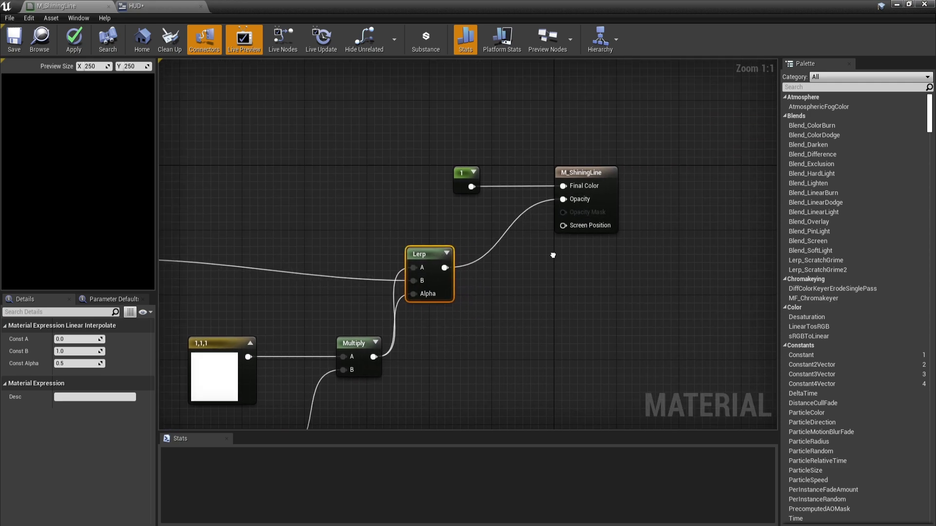
left_click(74, 42)
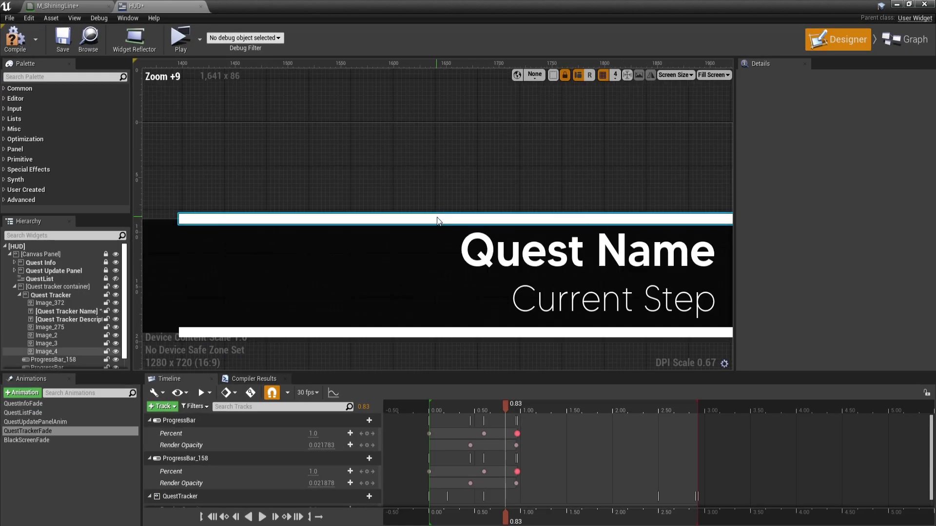
left_click(437, 220)
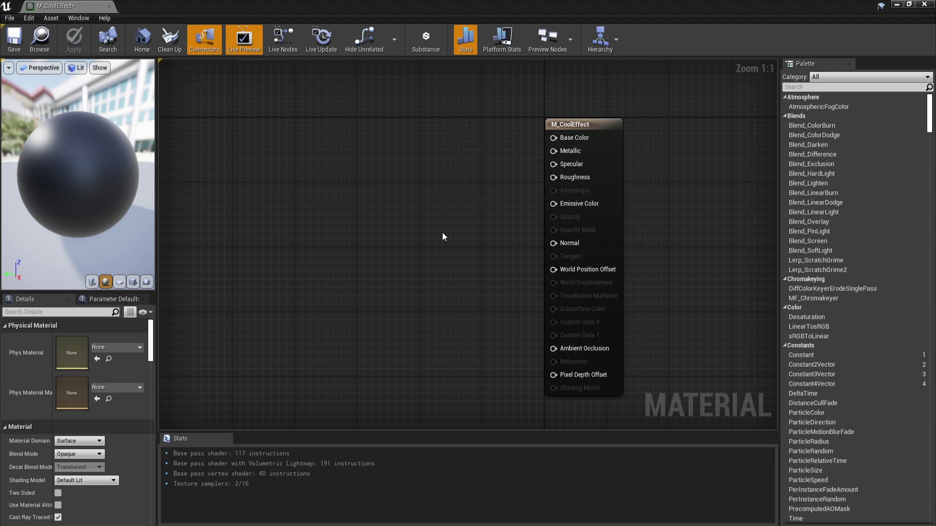
Make M_CoolEffect a translucent User Interface material with a constant 1 beside the output.
left_click(83, 441)
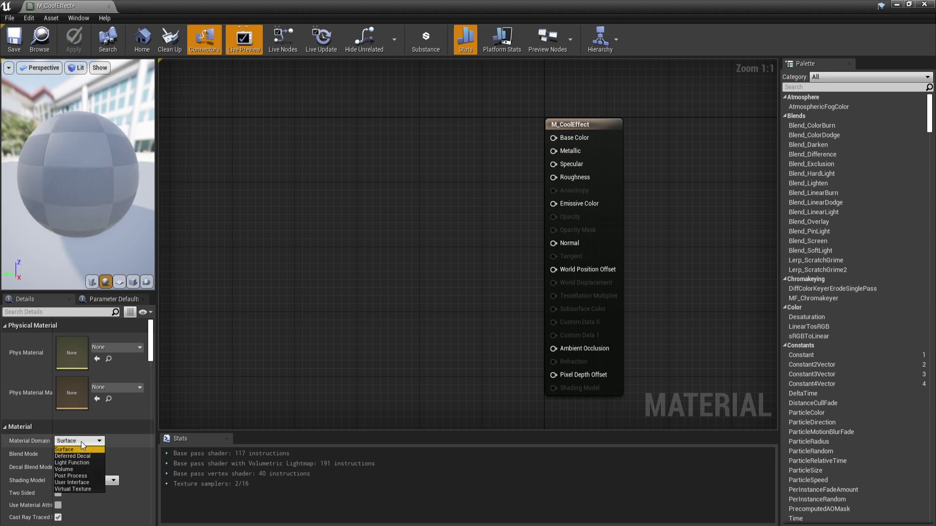
left_click(76, 480)
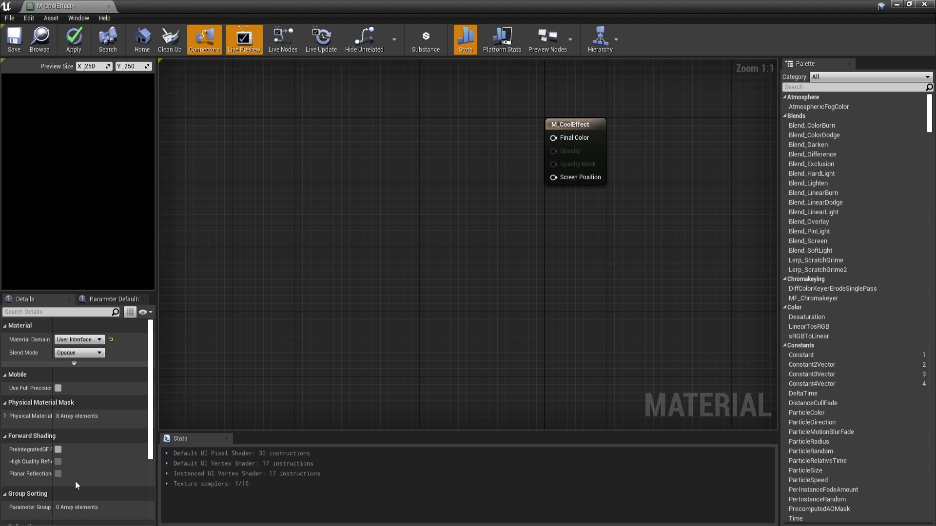
left_click(87, 354)
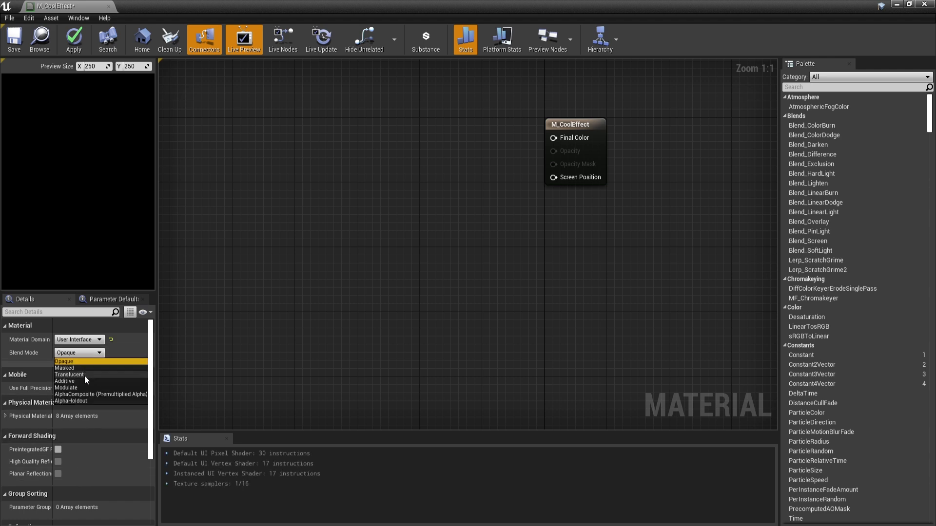
left_click(78, 374)
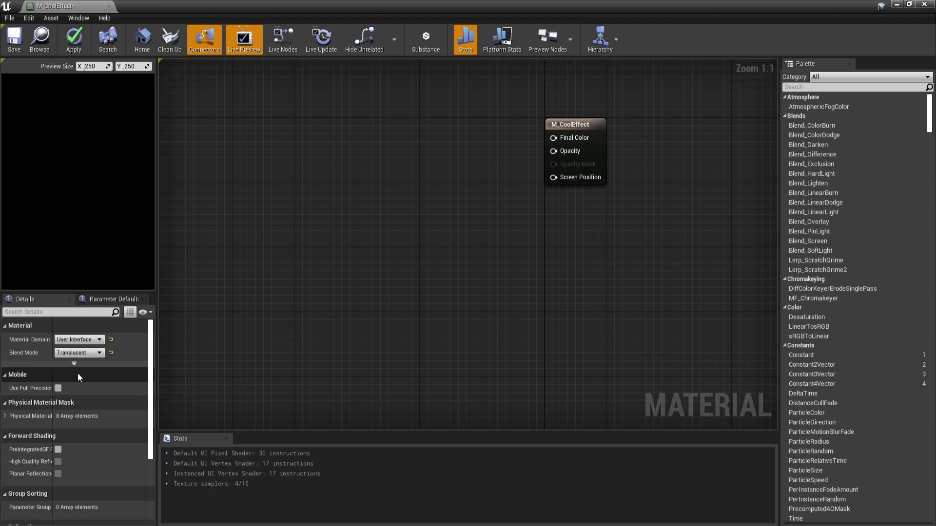
right_click_drag(428, 160, 418, 200)
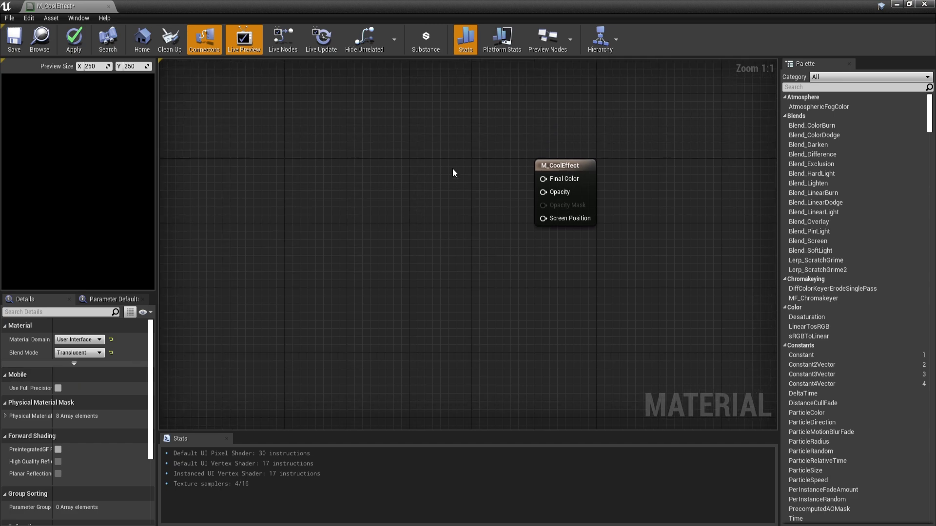
key("1")
left_click(450, 163)
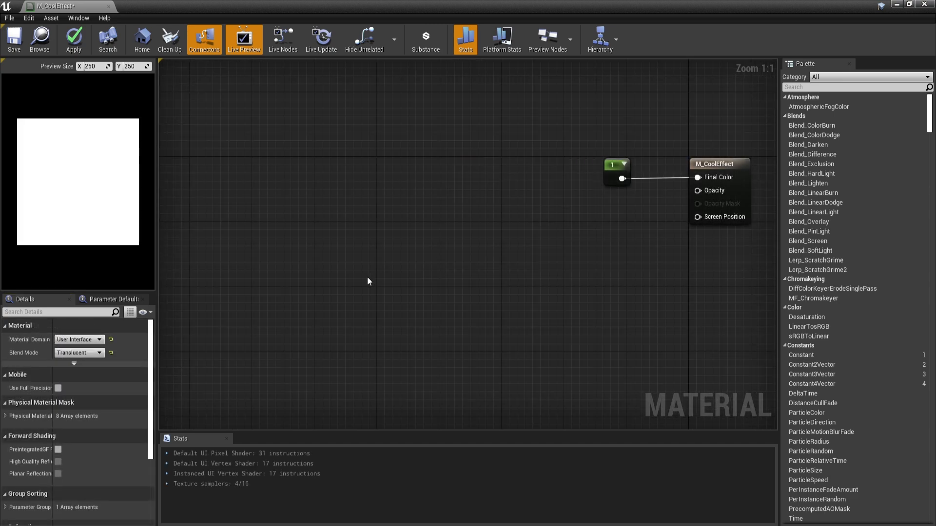
Add a scalar parameter named 'Size' with default value 0.5.
key("s")
left_click(367, 277)
type("S")
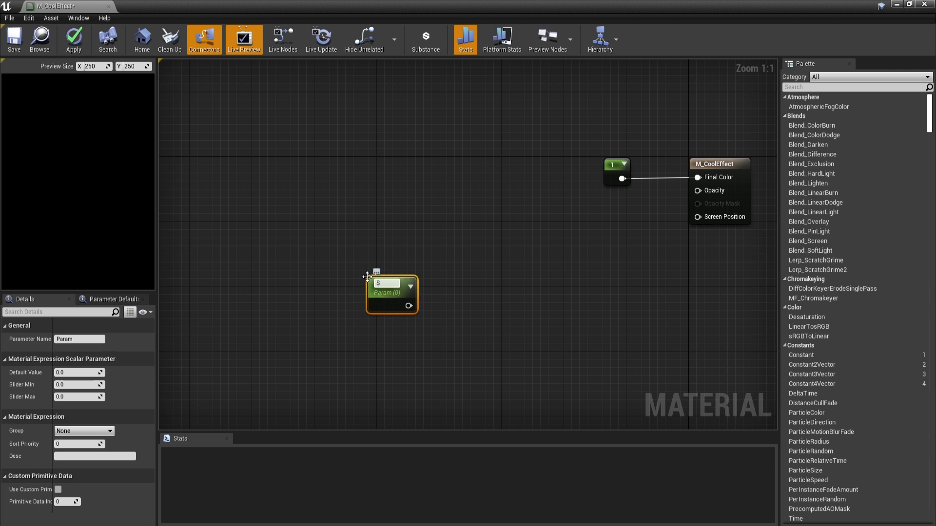
type("ize")
key("Return")
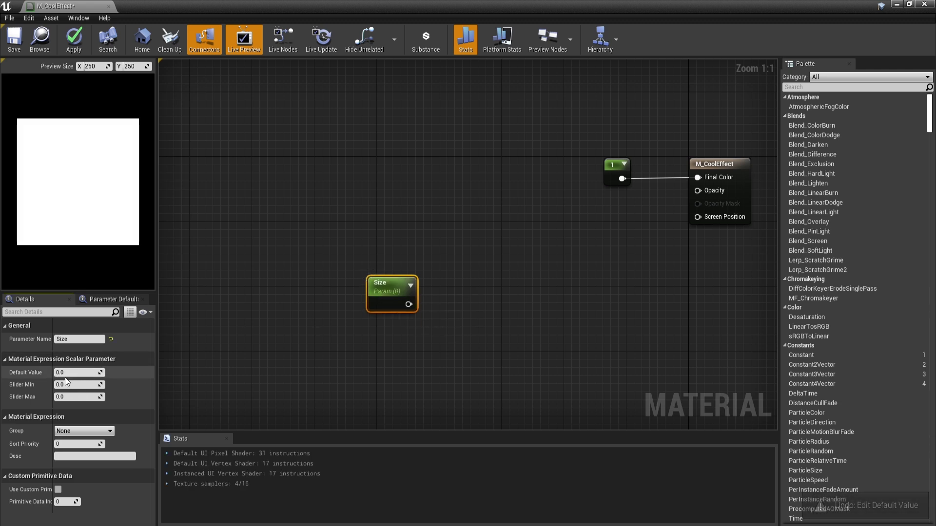
left_click(62, 375)
type("0.5")
key("Return")
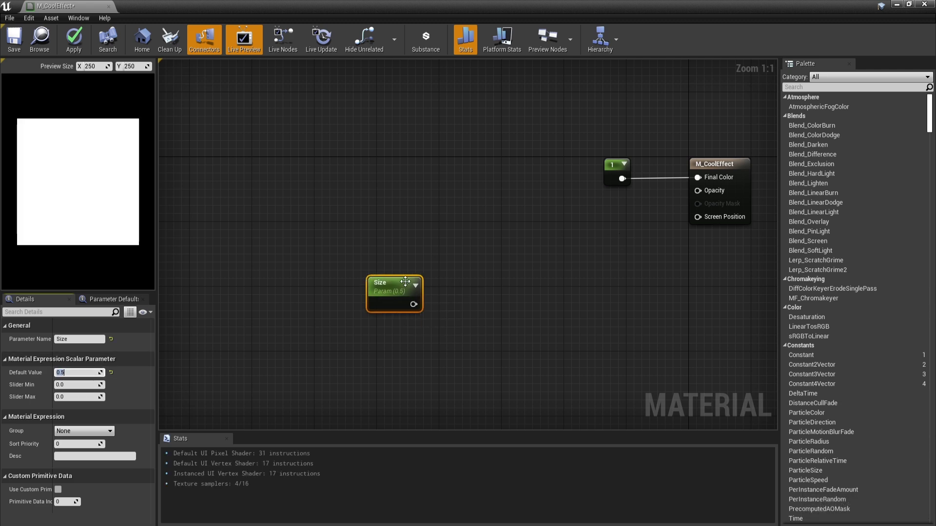
Add a Multiply node whose second value is 0.95.
mouse_move(402, 281)
left_mouse_down()
mouse_move(304, 316)
mouse_move(408, 270)
left_mouse_up()
key("m")
left_click(400, 250)
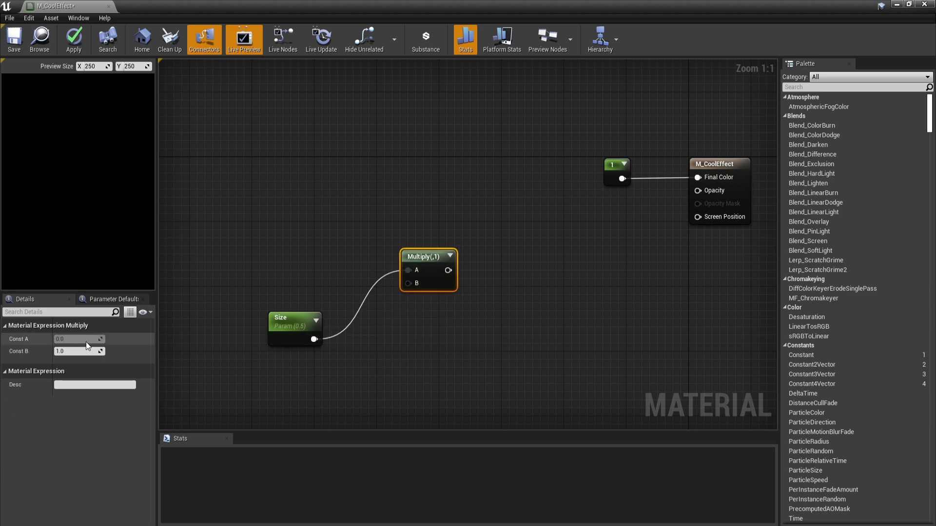
left_click(87, 351)
type("0.9")
type("5")
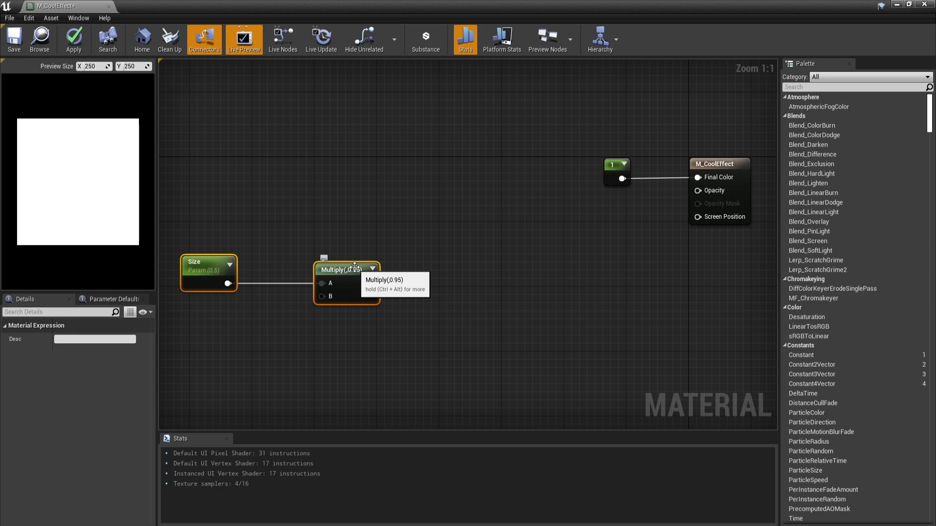
Add a RadialGradientExponential with Radius from the scaled Size and Density 10.
right_click(411, 268)
type("radial")
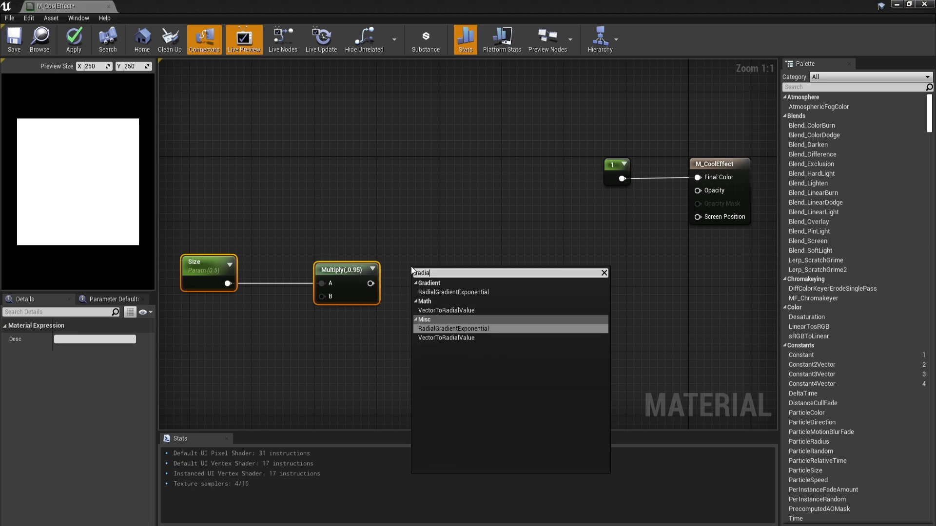
left_click(452, 324)
left_click_drag(370, 283, 433, 315)
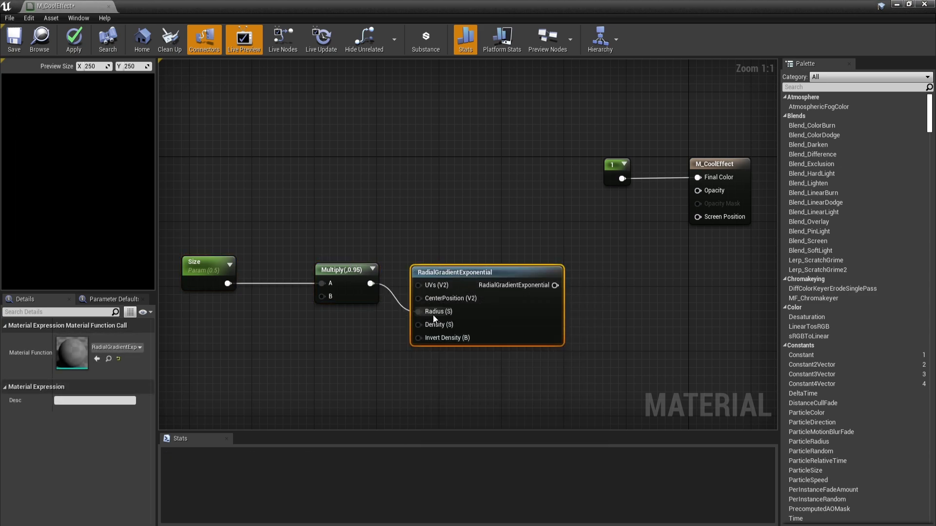
left_click(358, 324)
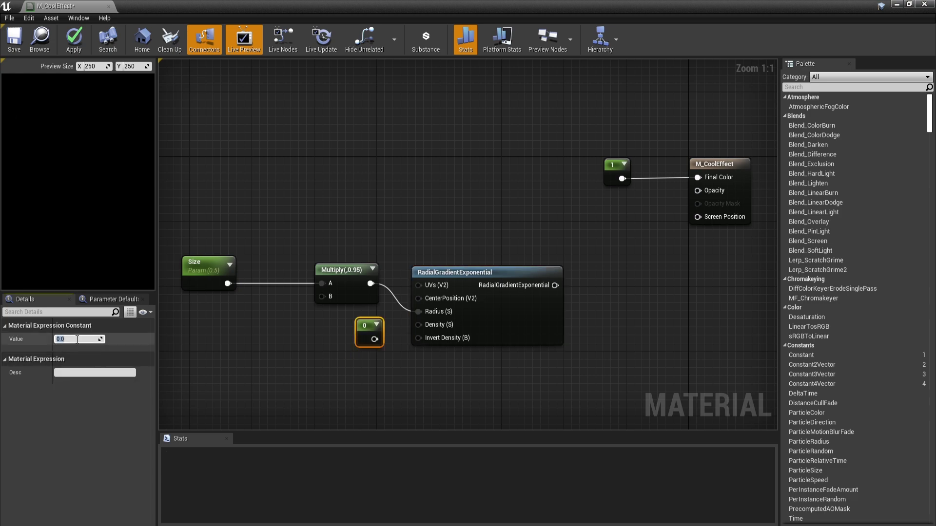
type("10")
key("Return")
left_click_drag(378, 339, 418, 325)
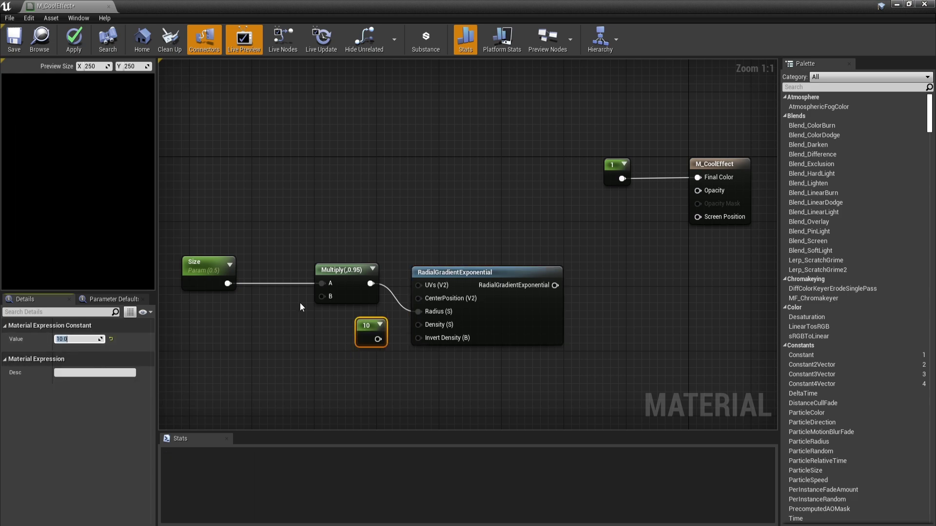
Preview the gradient, then route it through an Add node into Opacity.
right_click(458, 274)
left_click(470, 285)
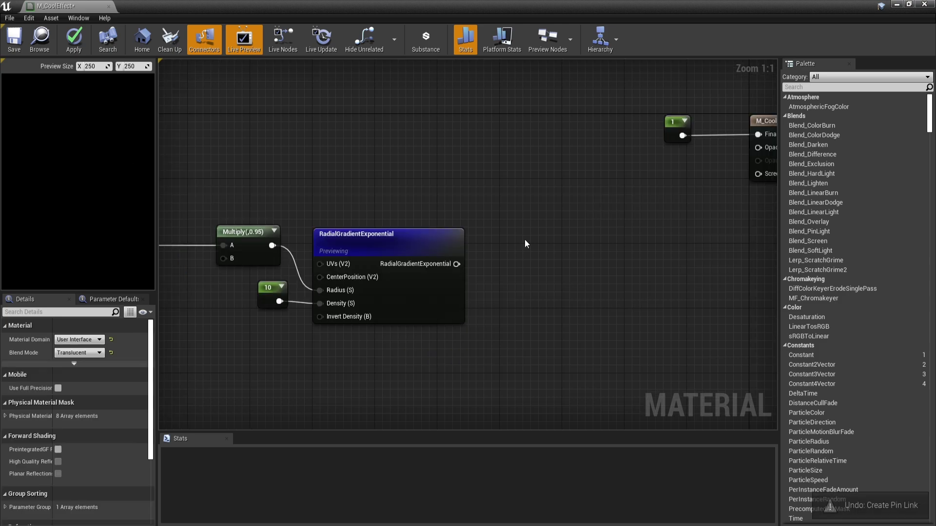
right_click_drag(525, 238, 526, 256)
key("a")
left_click(492, 260)
left_click_drag(456, 281, 502, 282)
right_click_drag(531, 281, 466, 288)
left_click_drag(463, 288, 654, 171)
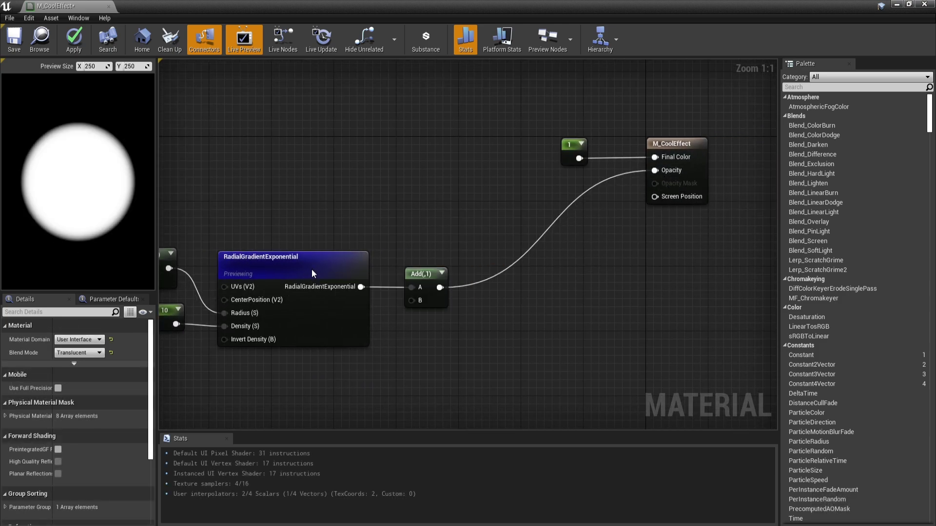
Stop the gradient preview and copy-paste the gradient with its 10 constant.
left_click(312, 273)
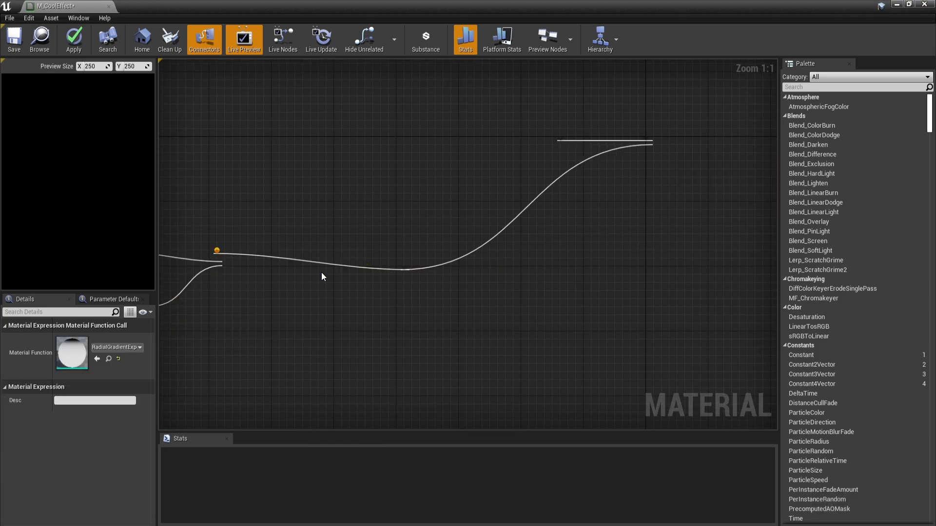
key("space")
right_click_drag(456, 288, 570, 198)
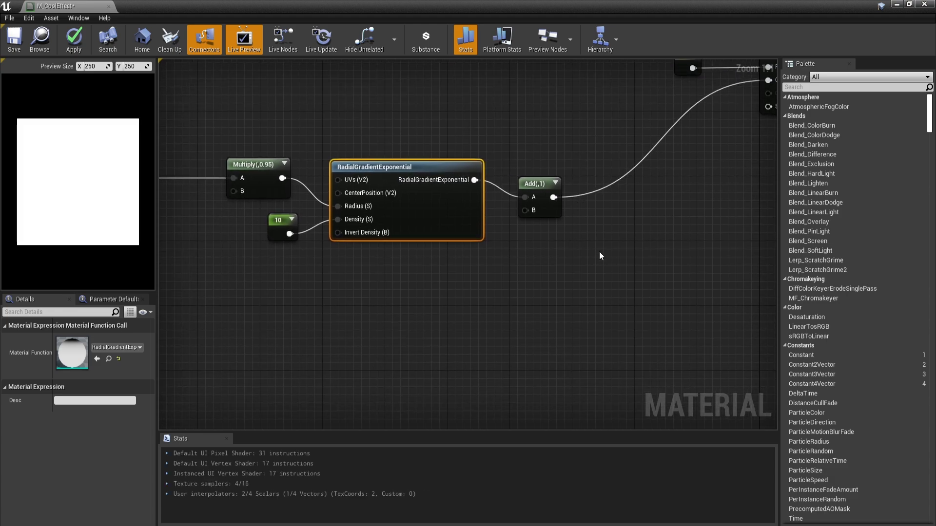
right_click_drag(570, 232, 699, 172)
left_click_drag(433, 247, 386, 167, "shift")
right_click_drag(385, 167, 407, 131)
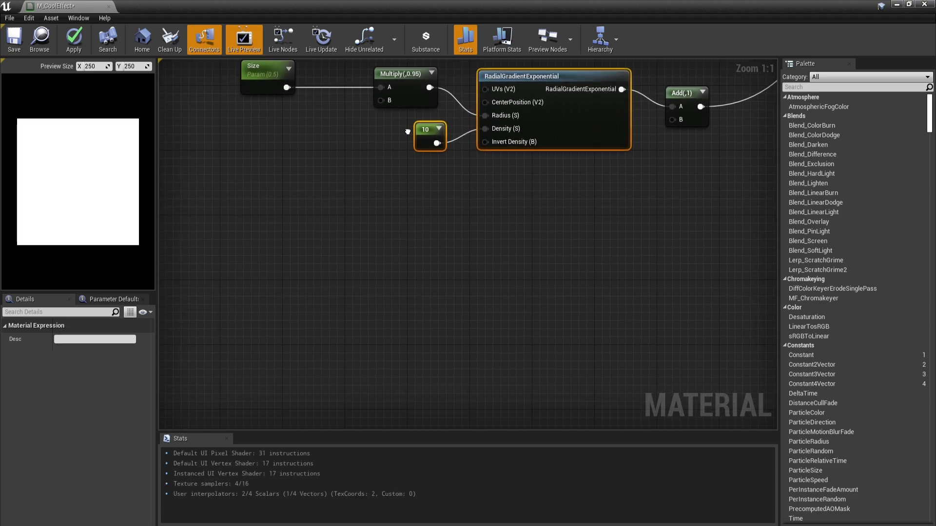
key("ctrl+c")
key("ctrl+v")
key("ctrl+v")
Multiply Size by 0.8 and feed Size and Size×0.8 into the two pasted gradients' radii.
right_click_drag(363, 257, 395, 251)
left_click(394, 251)
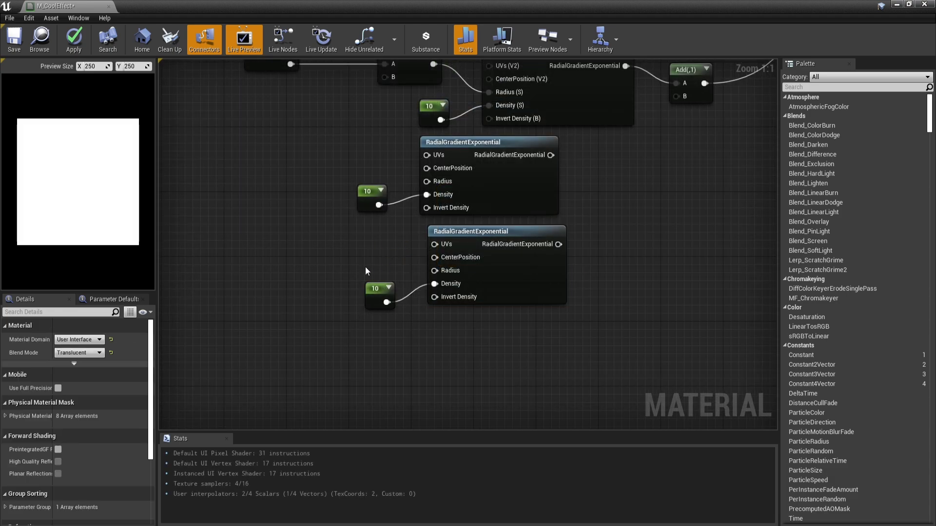
left_click(379, 295)
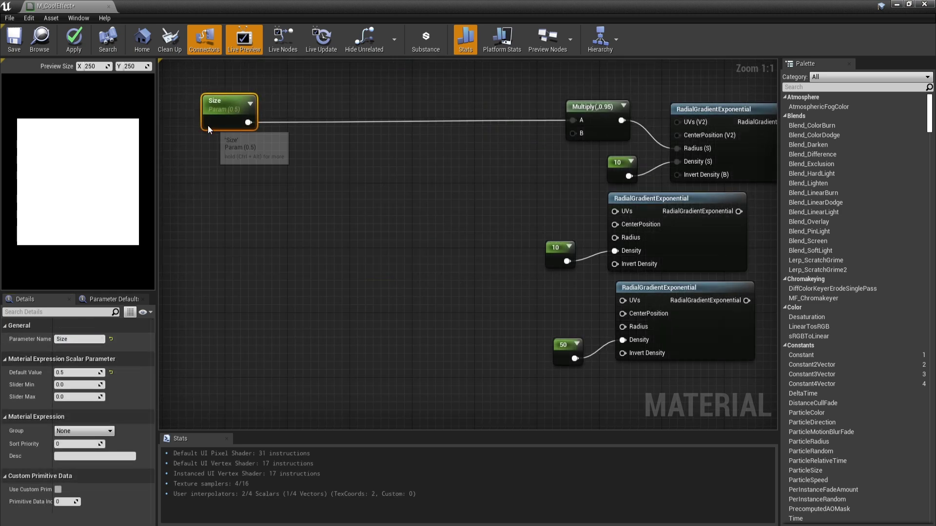
left_click(303, 291)
left_click_drag(248, 122, 313, 307)
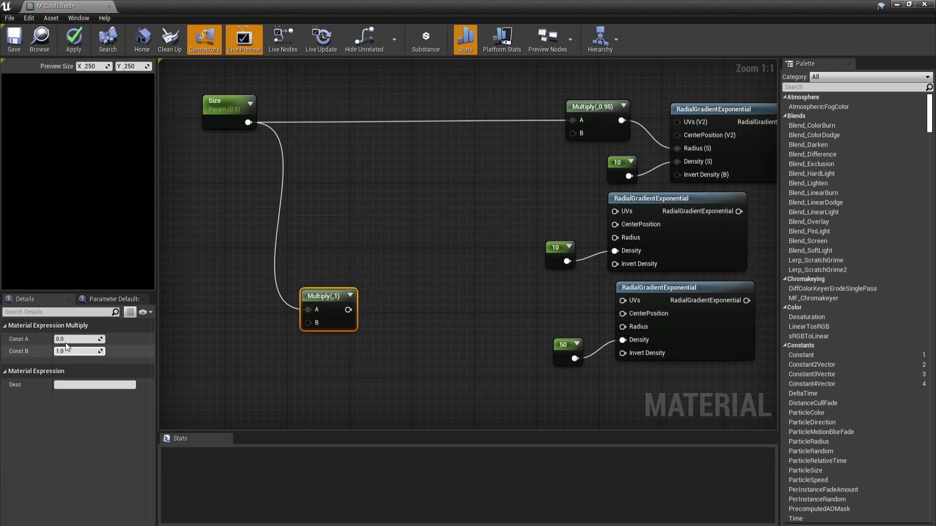
type("0.8")
key("Return")
left_click_drag(248, 123, 622, 241)
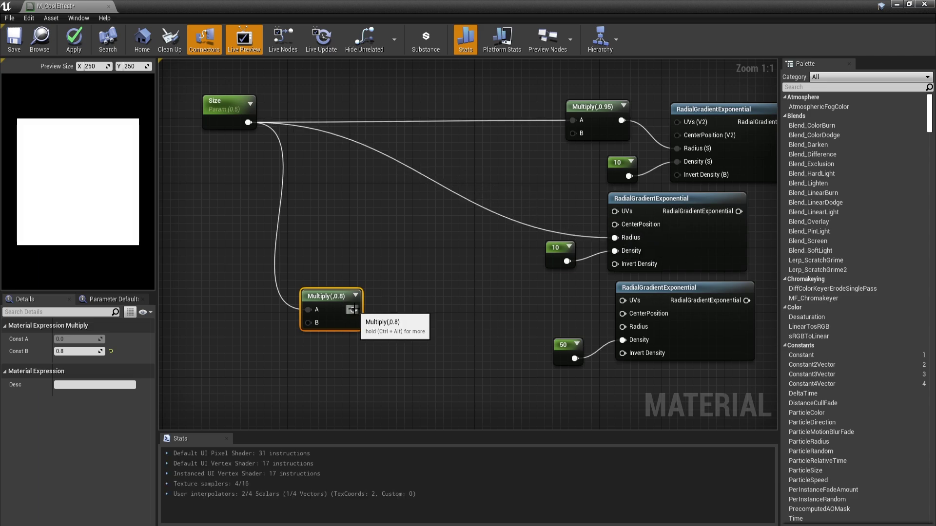
left_click_drag(354, 310, 623, 326)
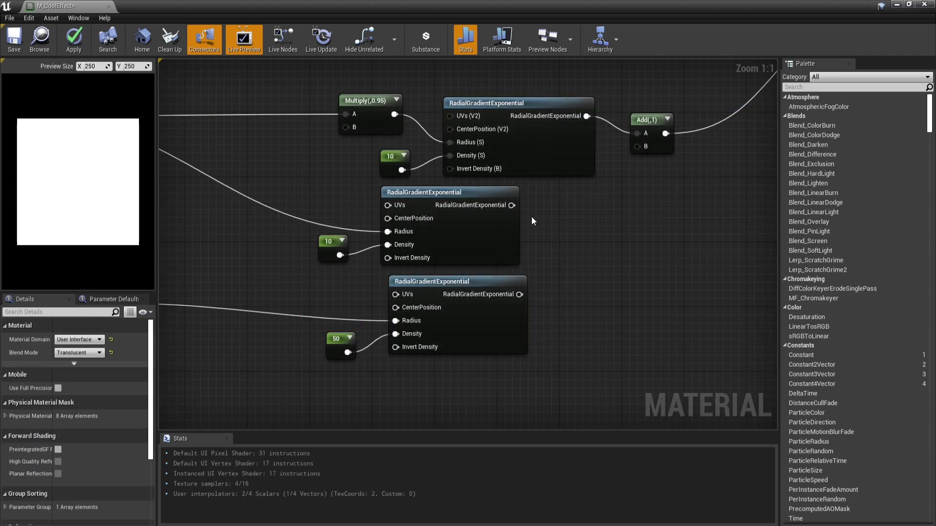
Subtract the smaller gradient from the larger one, then multiply the ring into Add's B input.
left_click_drag(511, 205, 562, 255)
type("subtract")
key("Return")
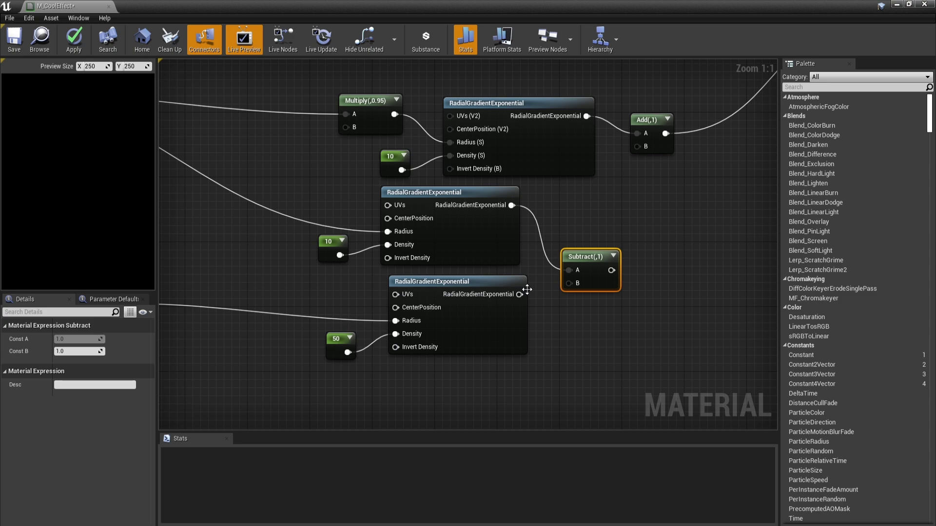
left_click_drag(520, 295, 569, 299)
right_click(581, 257)
left_click(586, 262)
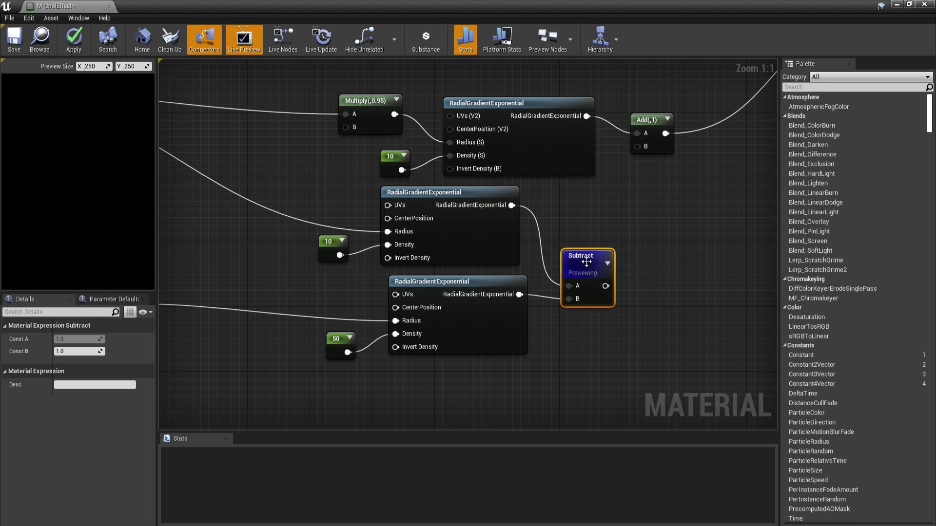
right_click_drag(630, 253, 493, 293)
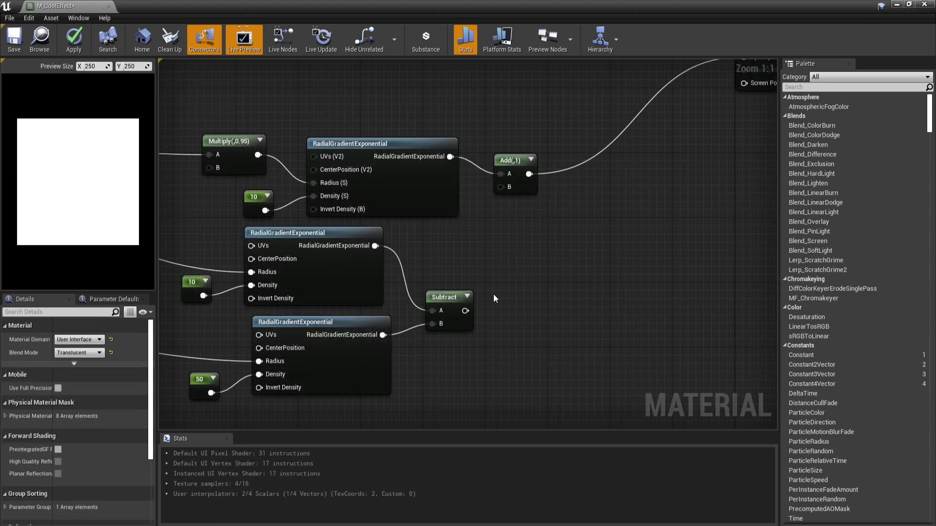
left_click(493, 294)
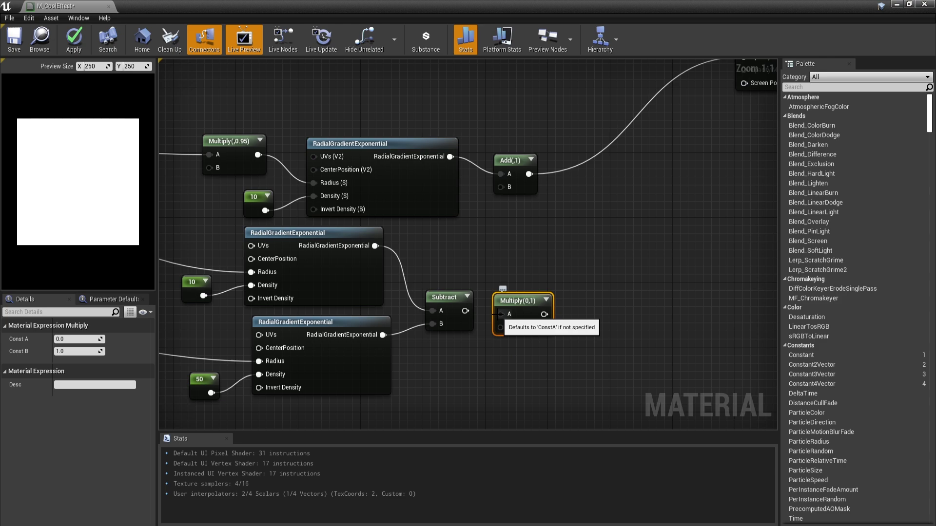
left_click_drag(501, 314, 466, 311)
left_click_drag(541, 315, 501, 187)
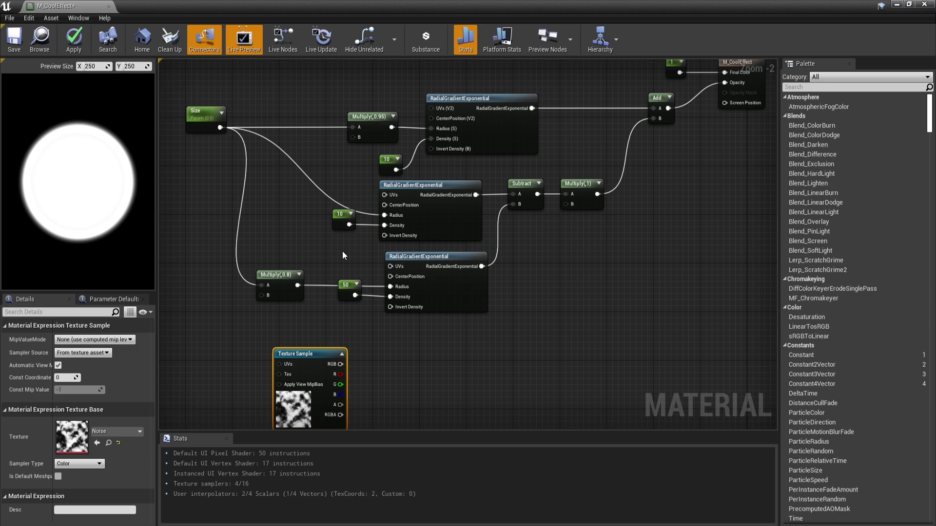
Add a Panner node and connect its output to the Noise Texture Sample's UVs.
right_click_drag(345, 256, 409, 173)
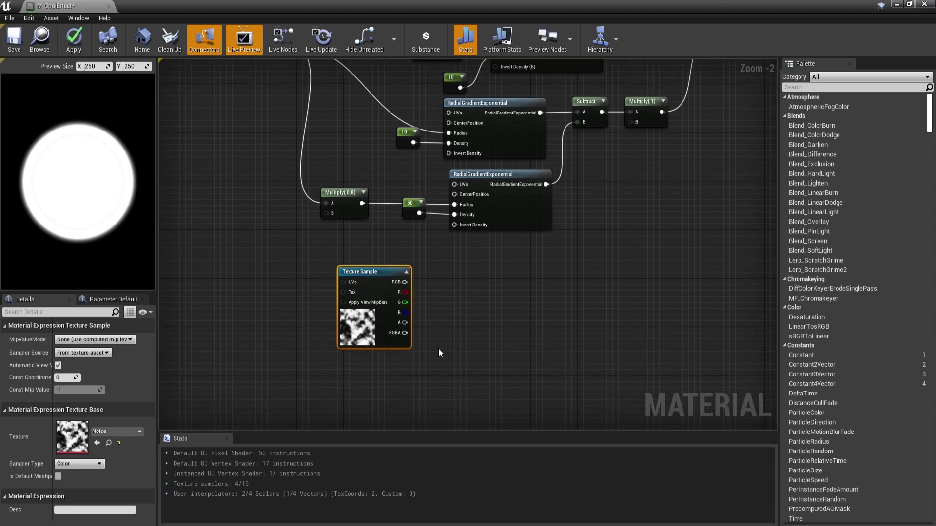
double_click(78, 438)
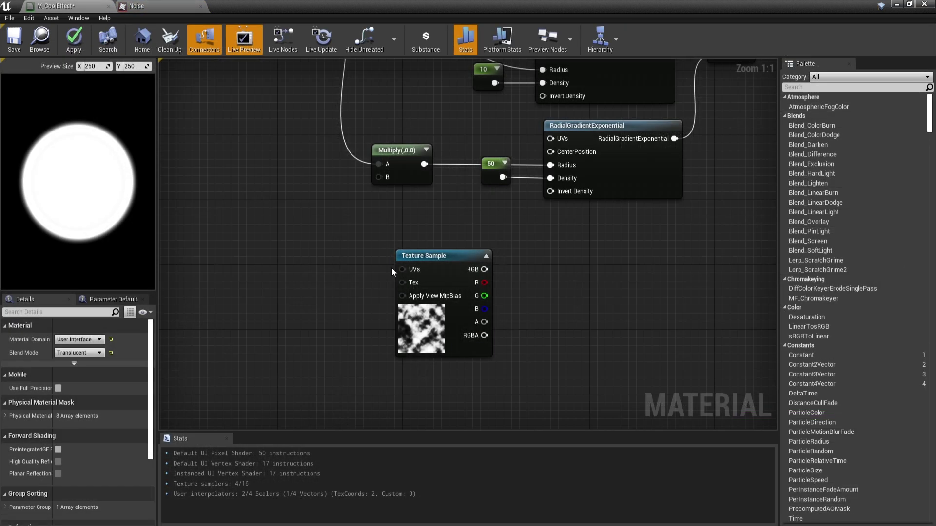
right_click_drag(392, 268, 457, 275)
right_click(375, 268)
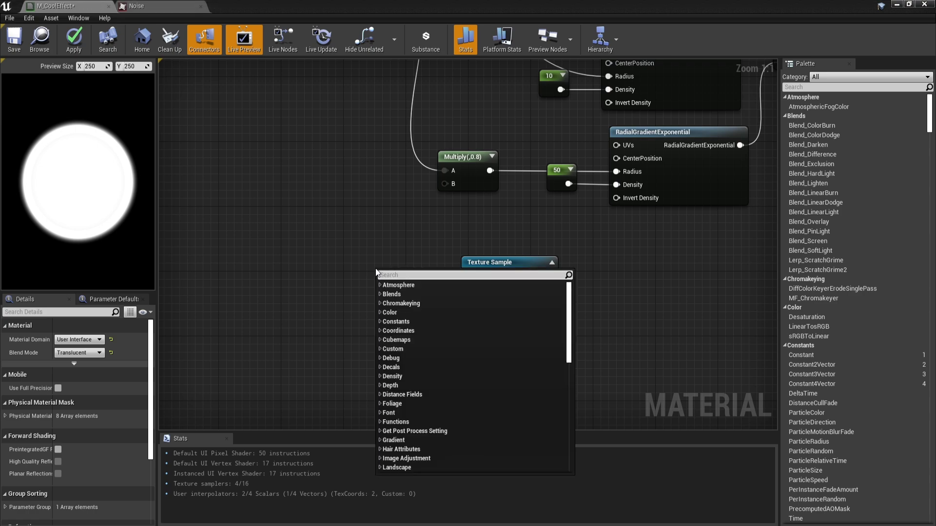
type("pan")
key("Return")
left_click_drag(424, 289, 469, 277)
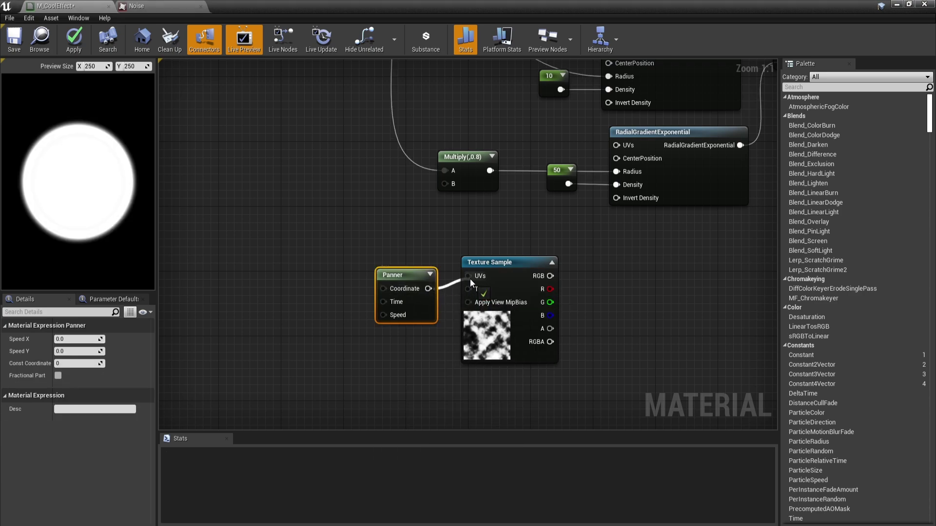
left_click_drag(400, 281, 400, 268)
Feed a TexCoord node and a Time node into the Panner's coordinate and time inputs.
right_click(289, 258)
type("texcoord")
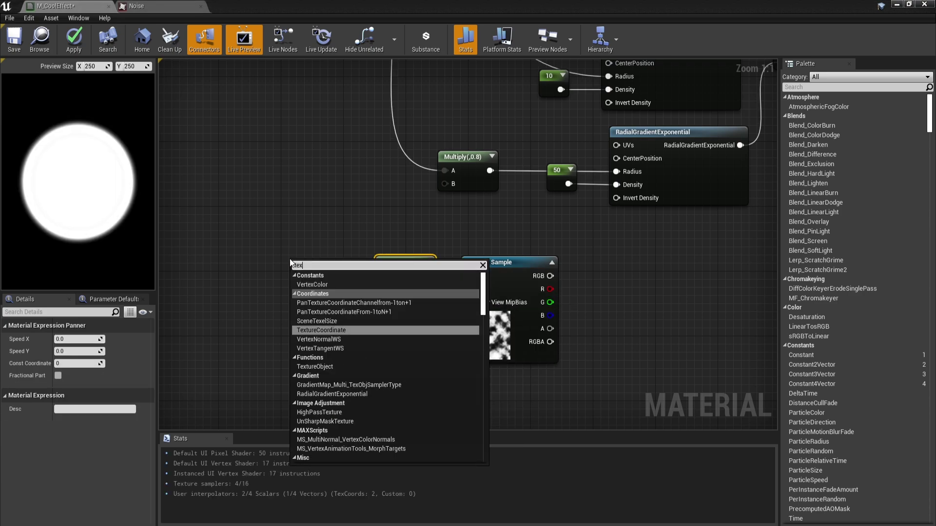
key("Return")
left_click_drag(338, 281, 401, 278)
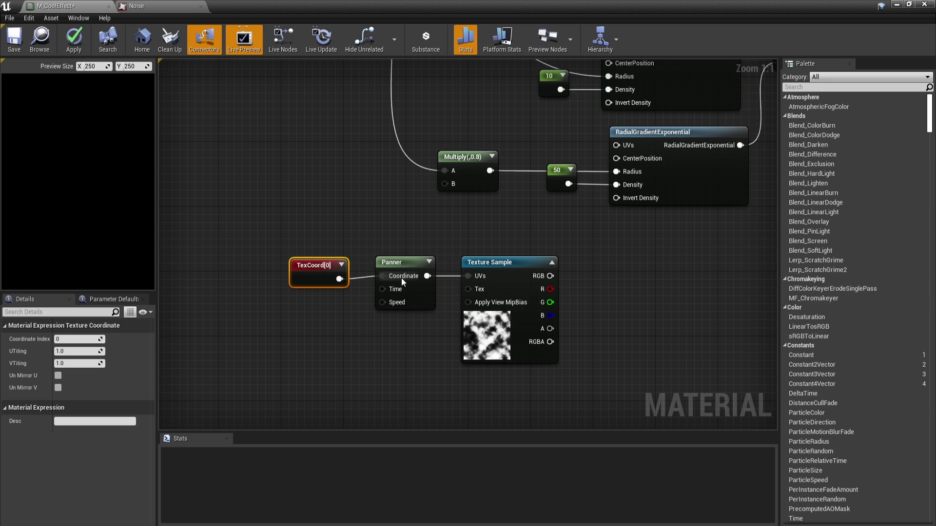
right_click(288, 293)
type("time")
key("Return")
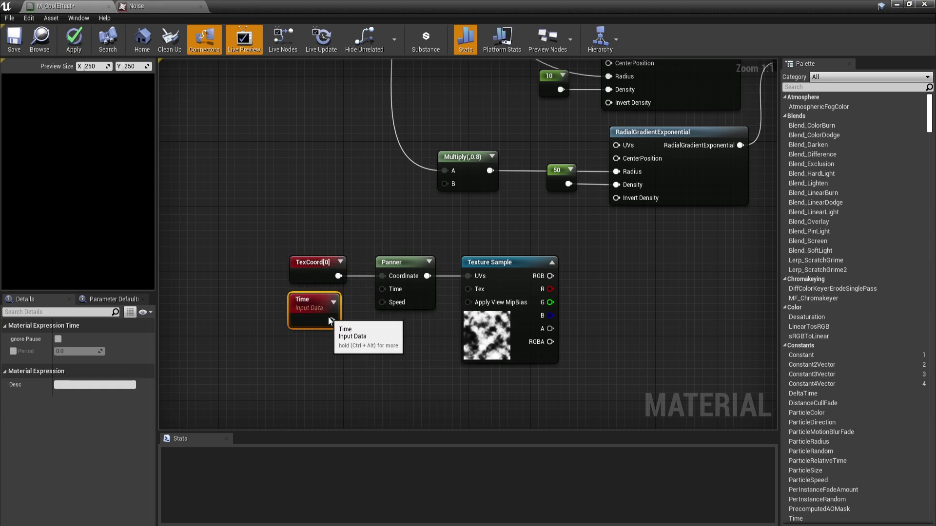
left_click_drag(331, 320, 383, 290)
Set the Panner's Speed Y to 0.1, preview the panning noise, and undo a stray change.
left_click(419, 299)
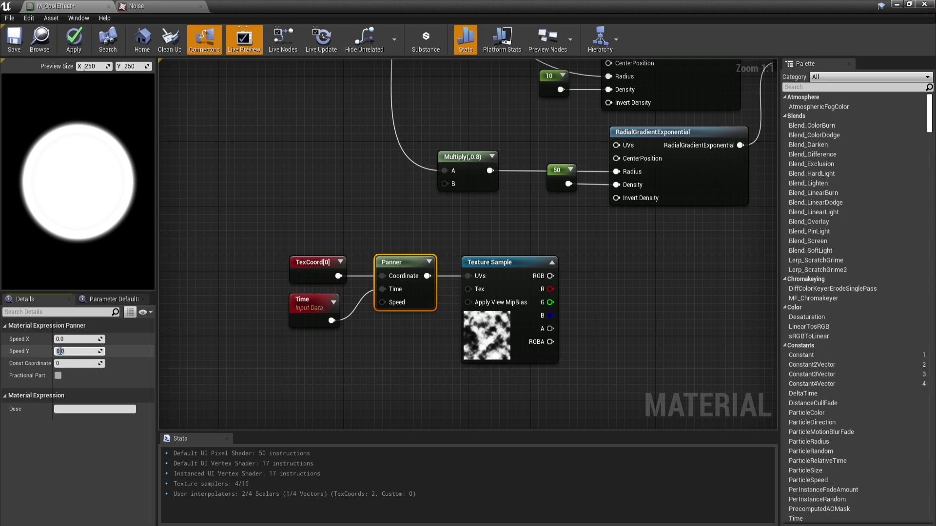
left_click(61, 352)
type("0.1")
left_click(420, 355)
right_click(480, 288)
left_click(502, 191)
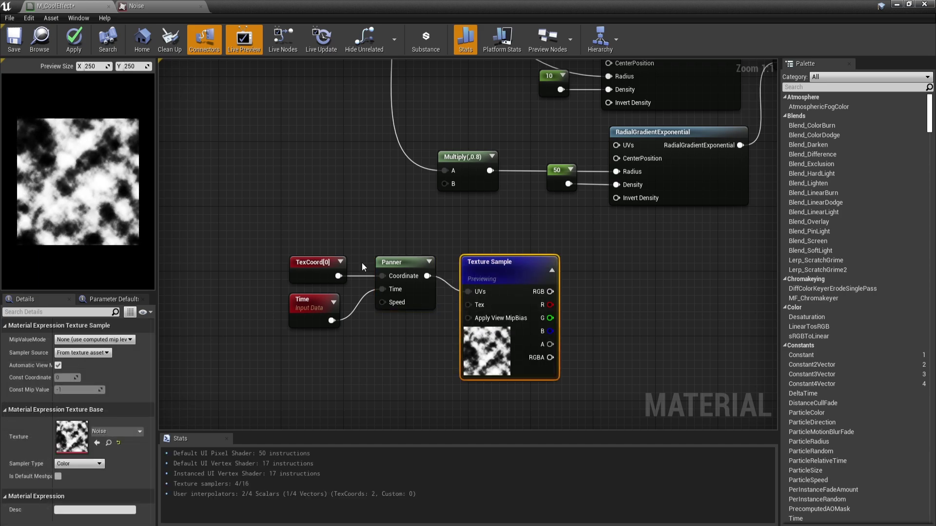
key("ctrl+z")
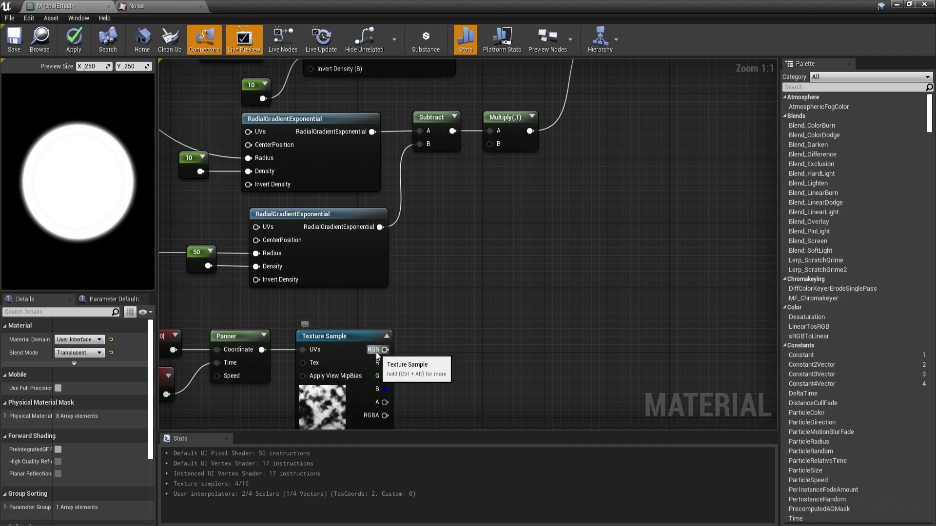
Wire the noise RGB into Multiply's B input, preview the Multiply node, then stop previewing it.
left_click_drag(385, 350, 490, 144)
right_click(511, 142)
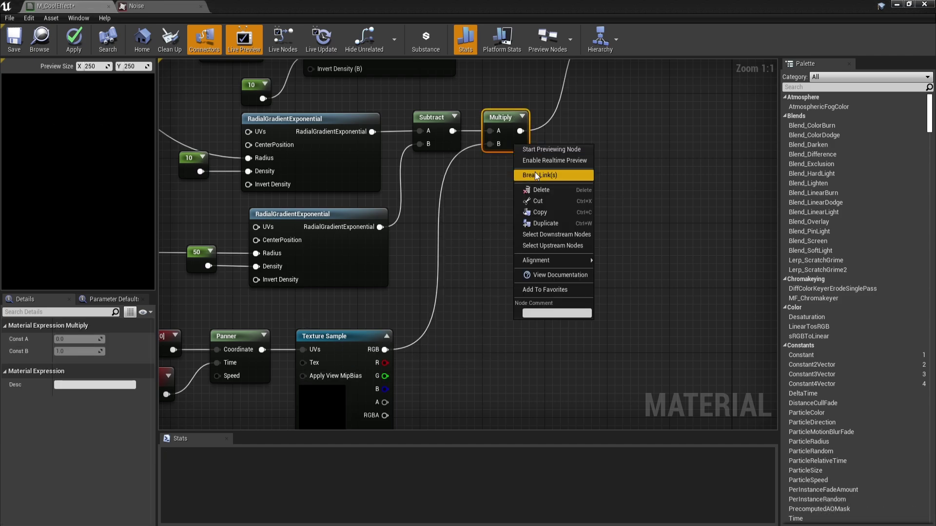
left_click(535, 152)
right_click_drag(416, 338, 441, 317)
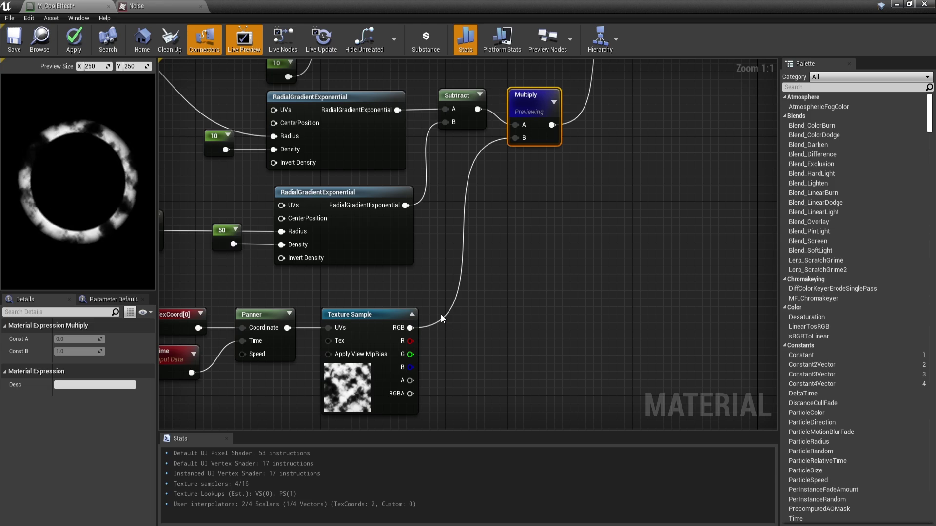
key("Home")
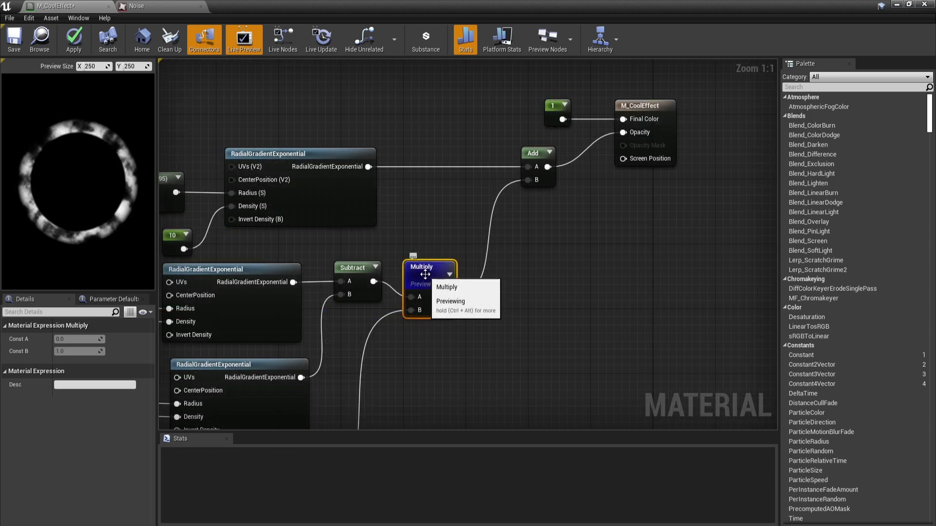
right_click(428, 276)
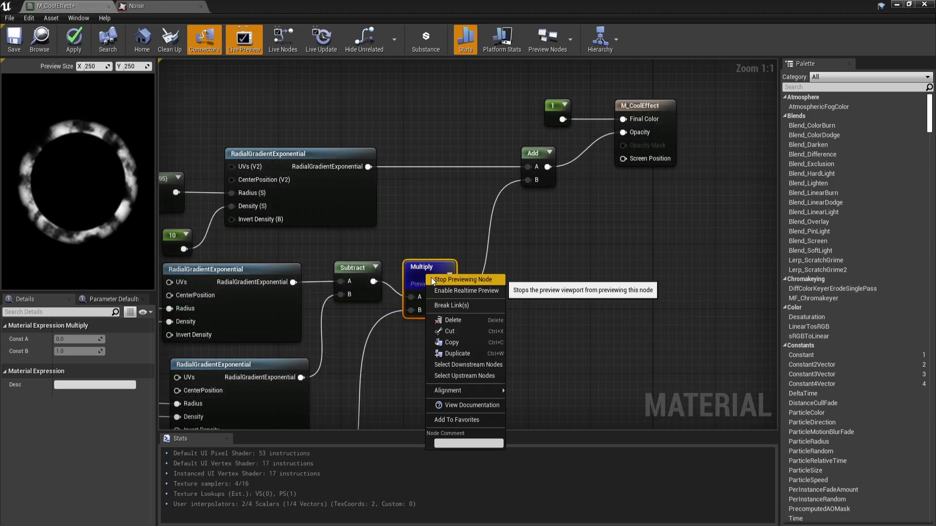
left_click(463, 280)
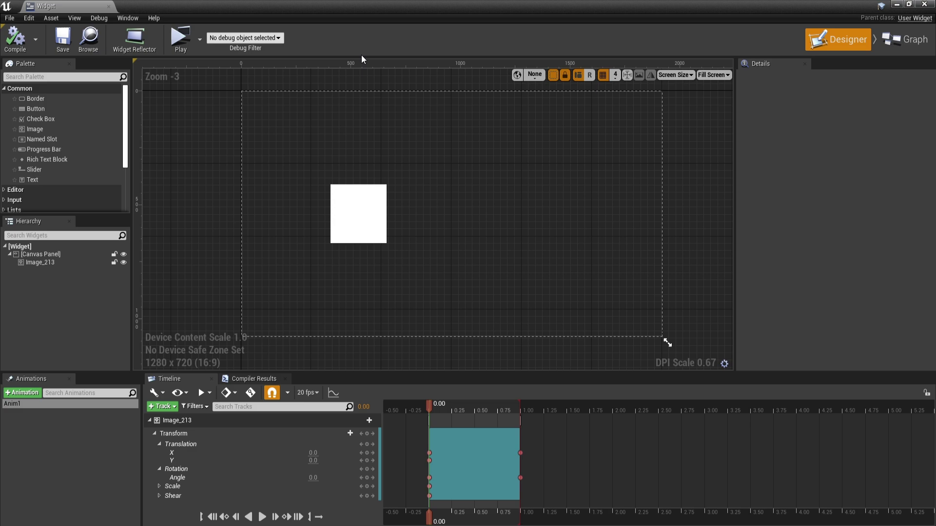
Assign the M_CoolEffect material from the Content Browser as Image_213's brush image.
left_click_drag(360, 6, 351, 32)
left_click(32, 439)
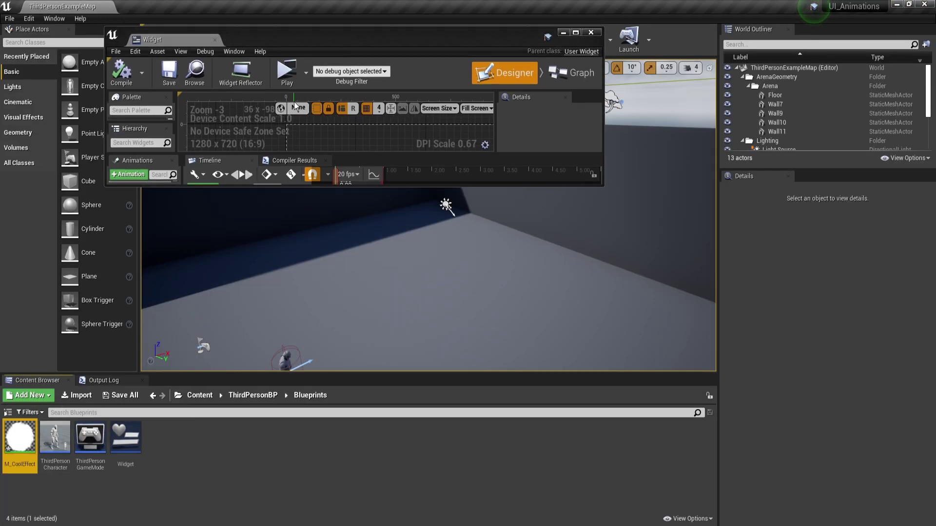
double_click(296, 33)
left_click(349, 197)
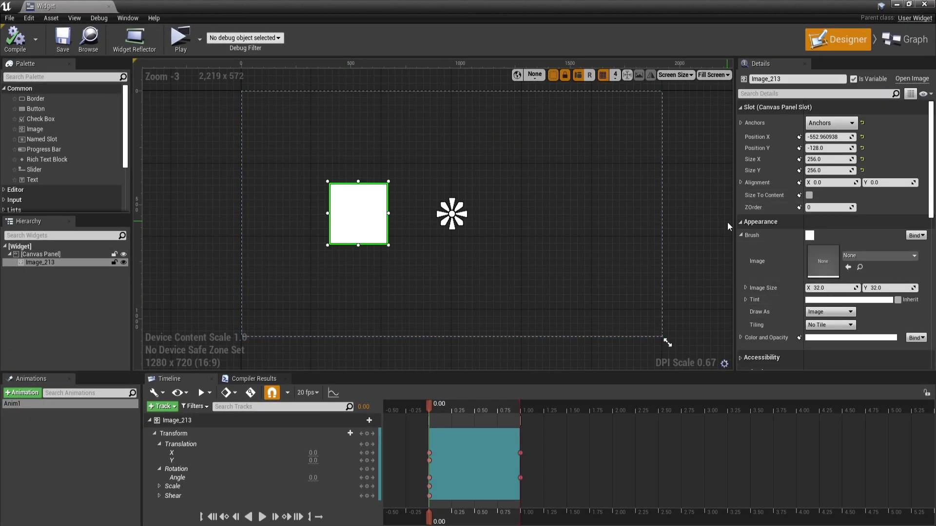
left_click(848, 268)
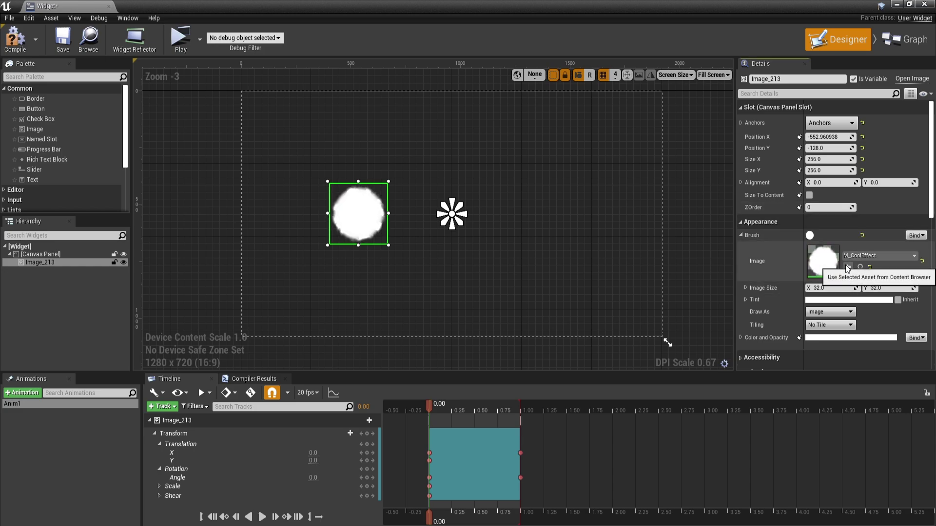
Scrub the animation to watch the circle move, and resize the notification canvas to 400 by 140.
left_click(391, 253)
scroll(391, 253, "up", 4)
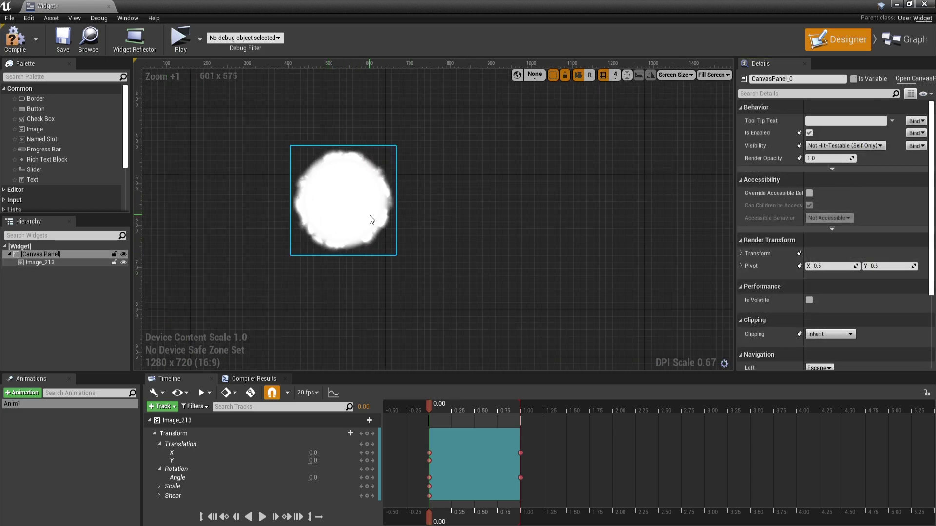
scroll(229, 304, "down", 1)
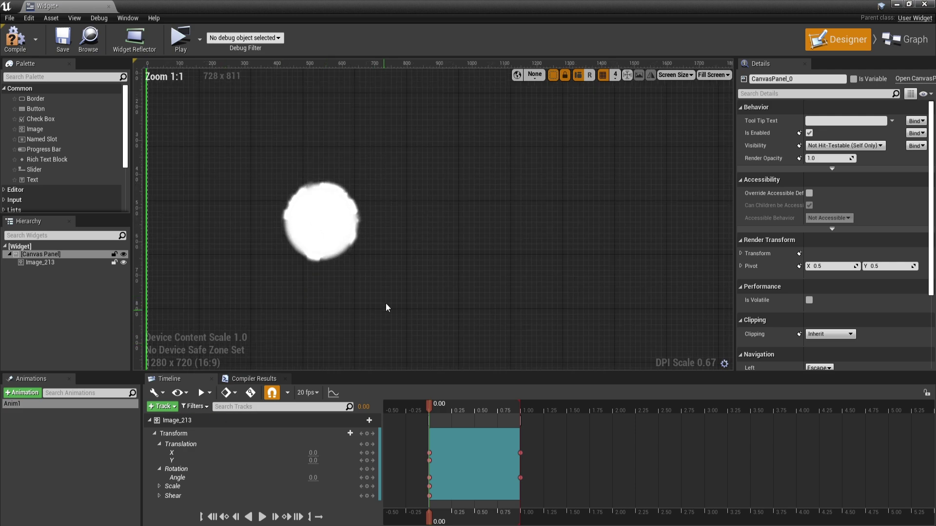
left_click_drag(436, 402, 522, 415)
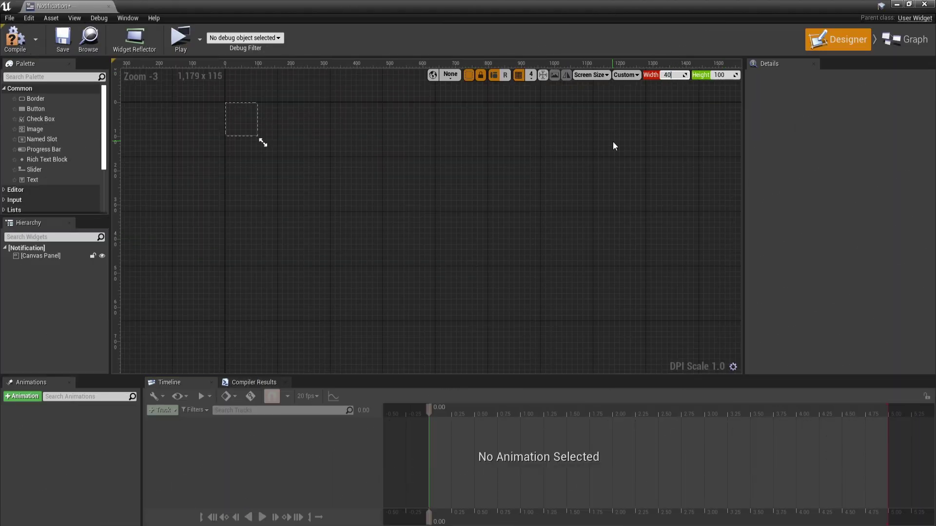
left_click_drag(261, 140, 572, 310)
Add a Text widget with centred anchors, width 150, centre justification and Position X 150/-2.
left_click(54, 77)
type("text")
left_click_drag(32, 109, 328, 193)
left_click(837, 123)
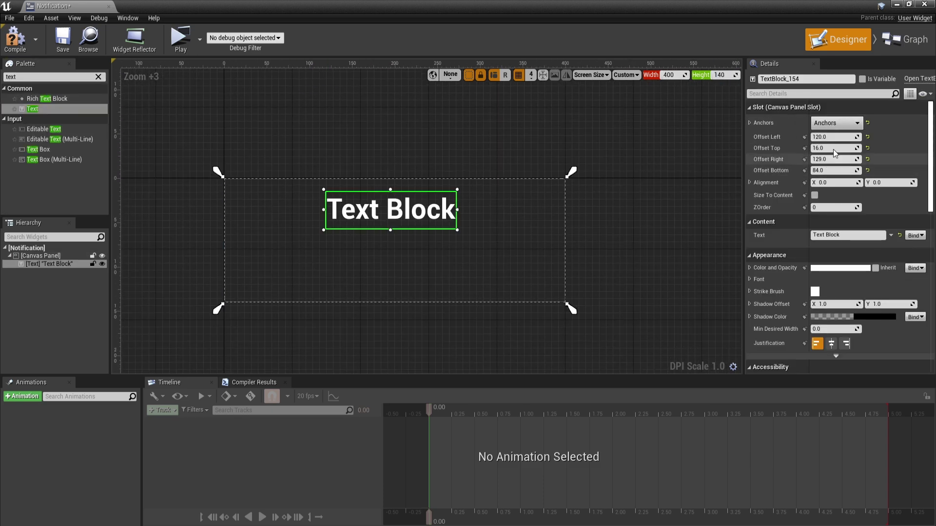
left_click(836, 159)
type("150")
key("Tab")
left_click(831, 344)
left_click(834, 138)
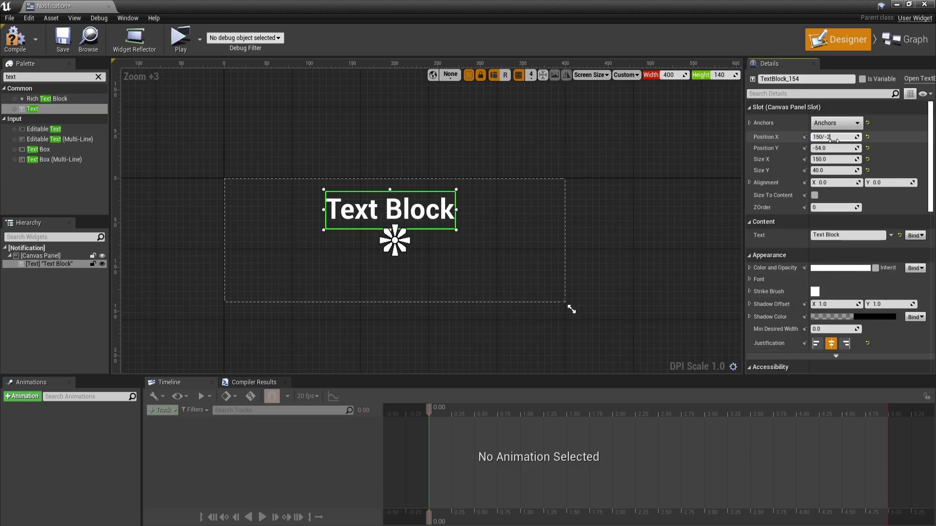
type("150/-2")
key("Return")
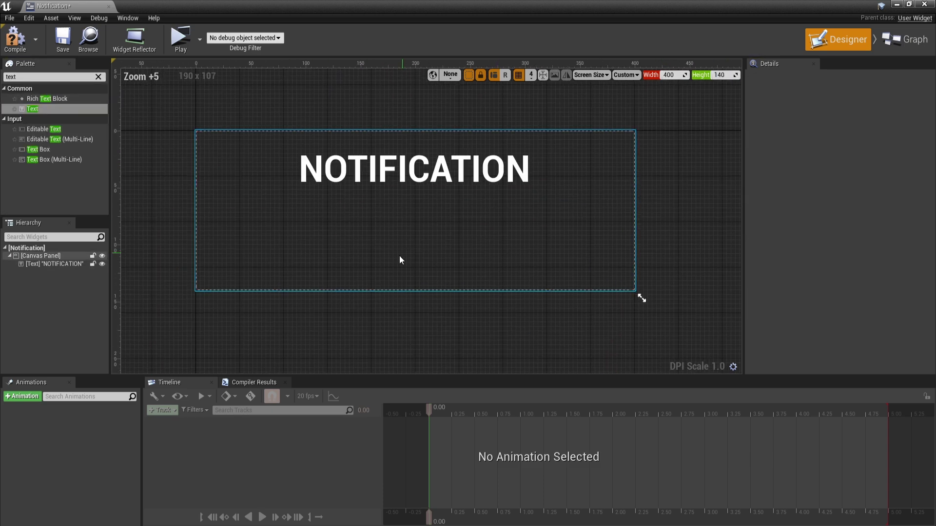
Place a second text block below NOTIFICATION and give it a Light typeface.
scroll(336, 164, "up", 1)
left_click(337, 167)
left_click_drag(32, 109, 41, 260)
left_click_drag(247, 154, 363, 244)
scroll(780, 214, "down", 6)
left_click(750, 150)
left_click(836, 176)
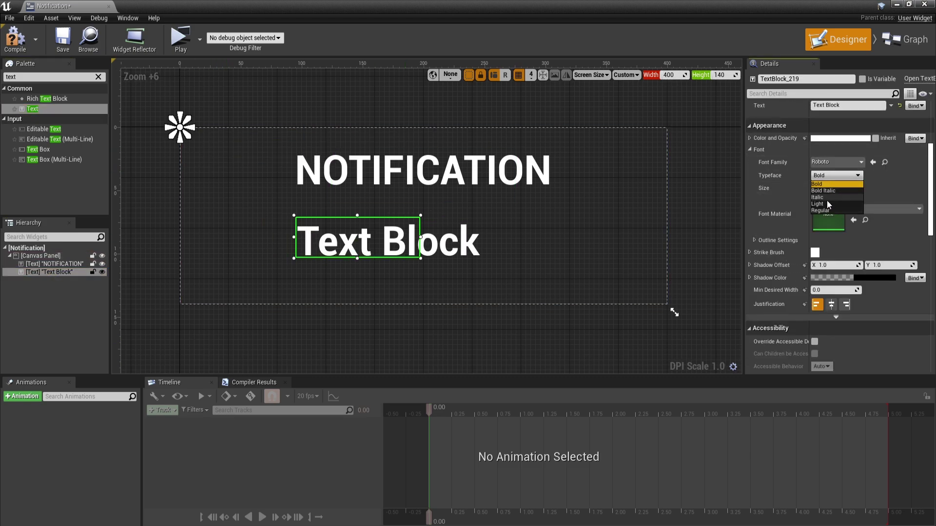
left_click(827, 203)
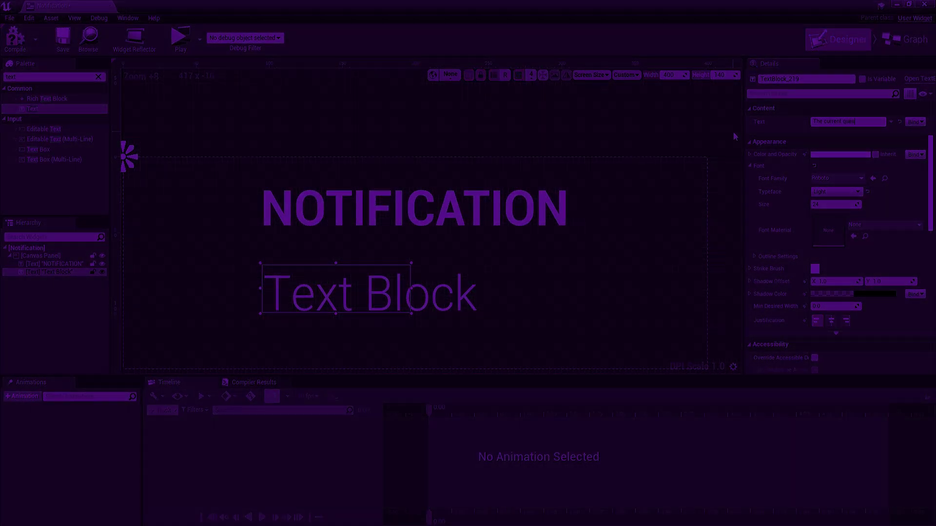